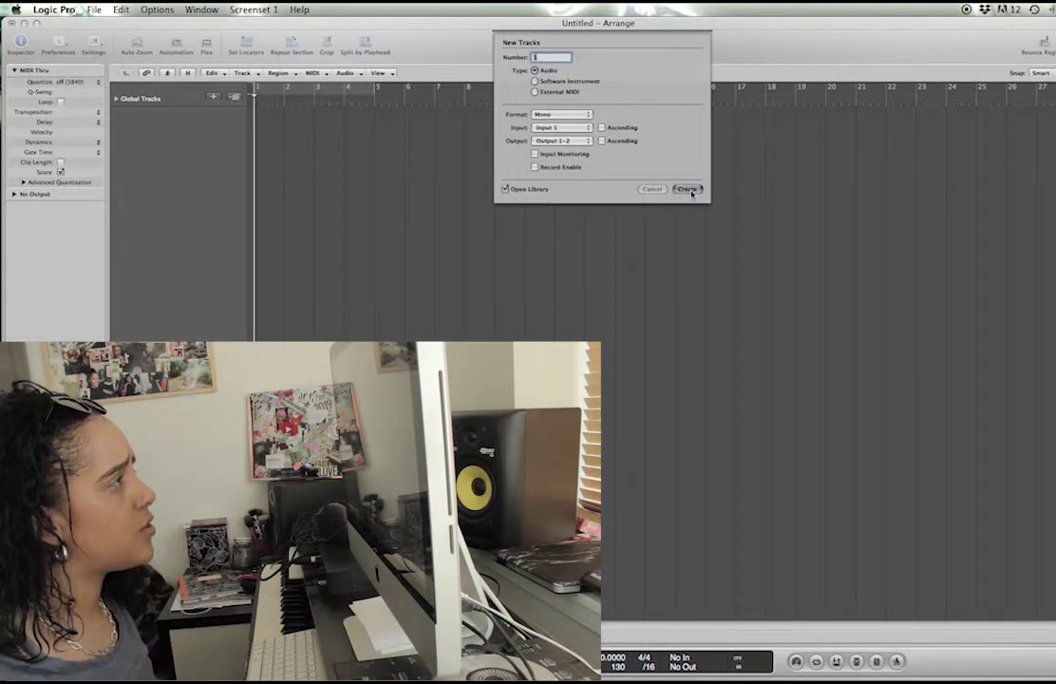
Create one mono audio track, then hide the library and narrow the Arrange window to uncover the desktop.
{"action": "left_click", "coordinate": [686, 188]}
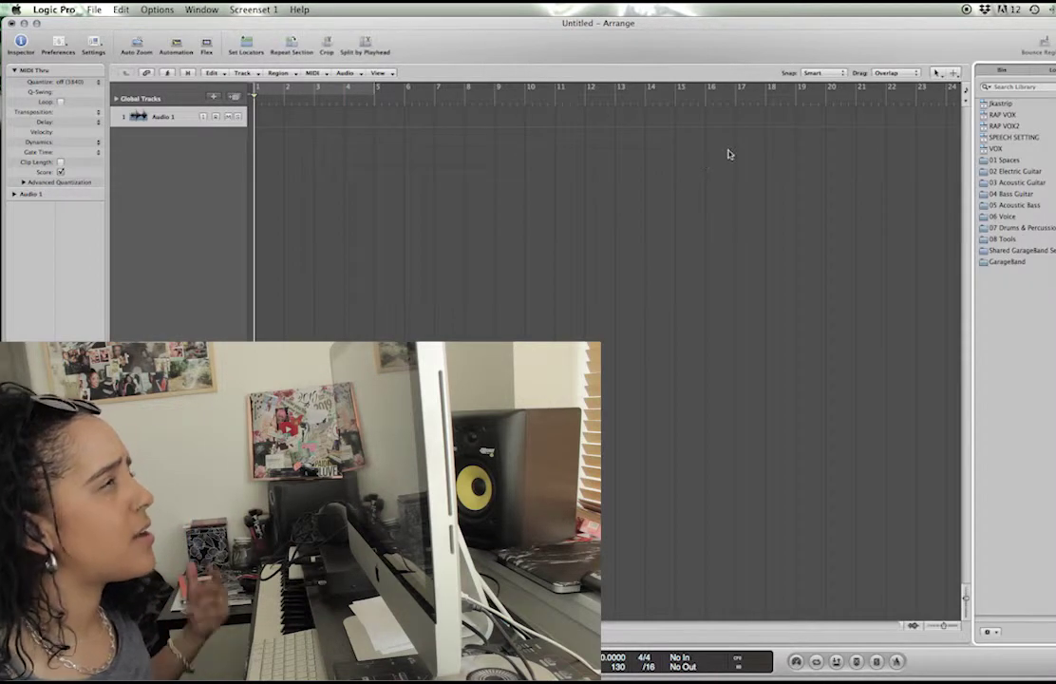
{"action": "left_click", "coordinate": [975, 148]}
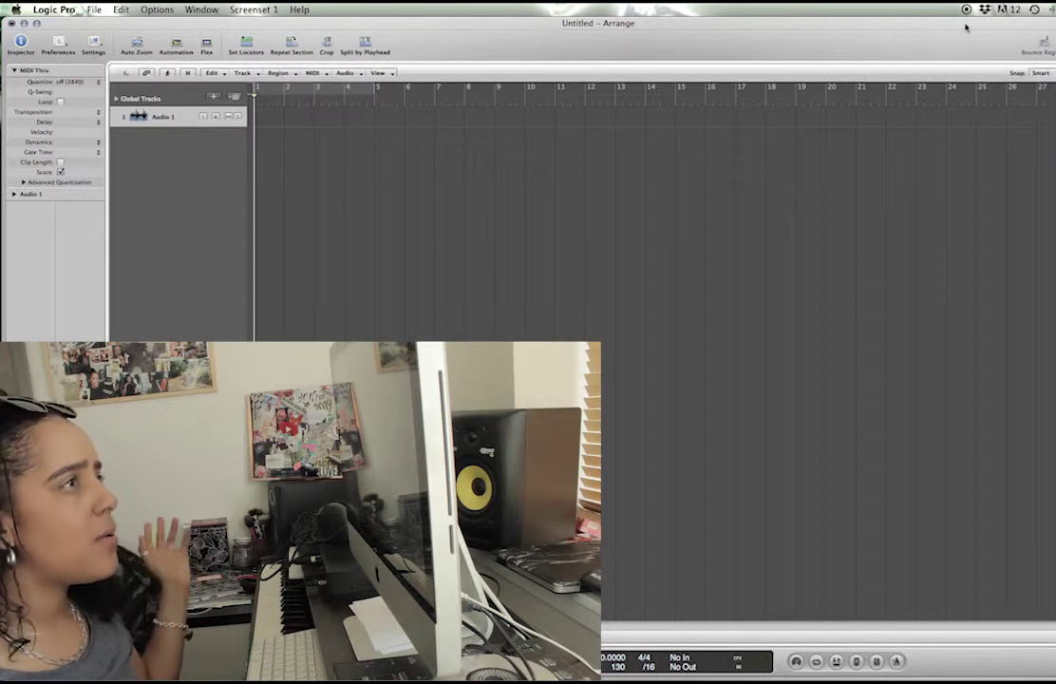
{"action": "left_click_drag", "start_coordinate": [1055, 679], "coordinate": [899, 671]}
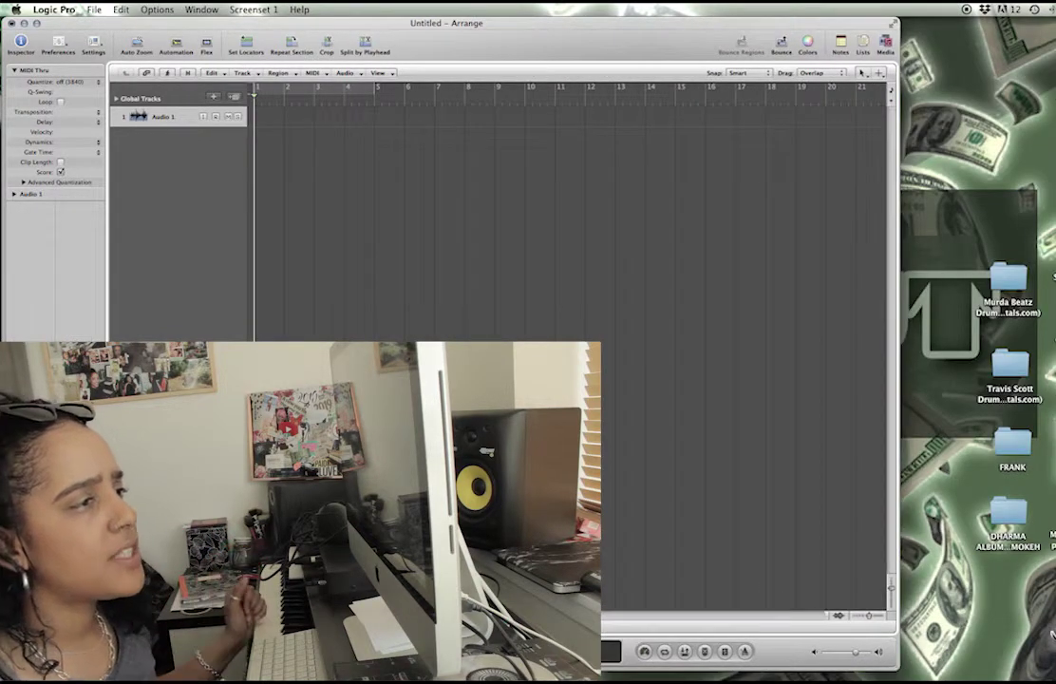
Switch to Finder, open the SAMPLES & KITS folder and search for 808.
{"action": "left_click", "coordinate": [914, 671]}
{"action": "double_click", "coordinate": [1054, 276]}
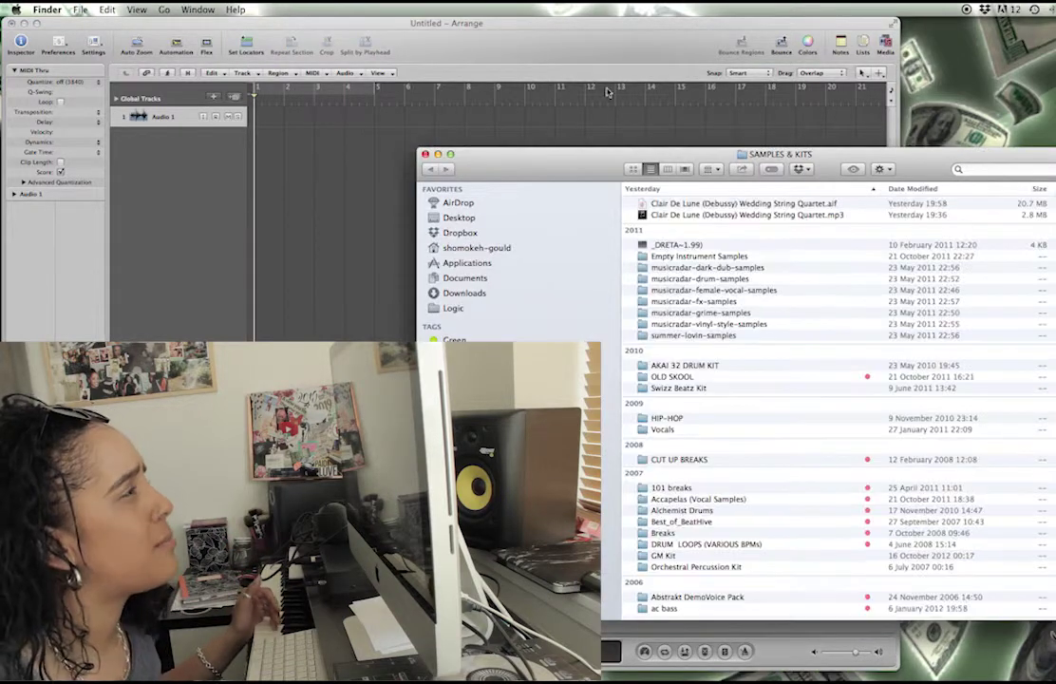
{"action": "scroll", "coordinate": [991, 233], "scroll_direction": "down", "scroll_amount": 15}
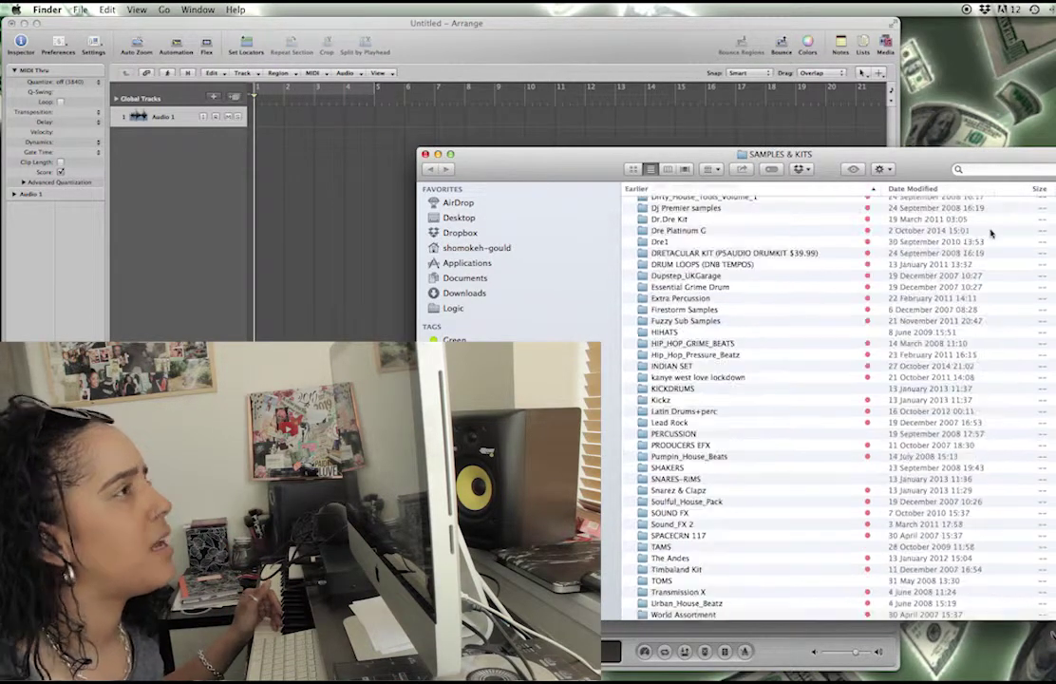
{"action": "left_click", "coordinate": [1011, 168]}
{"action": "type", "text": "8"}
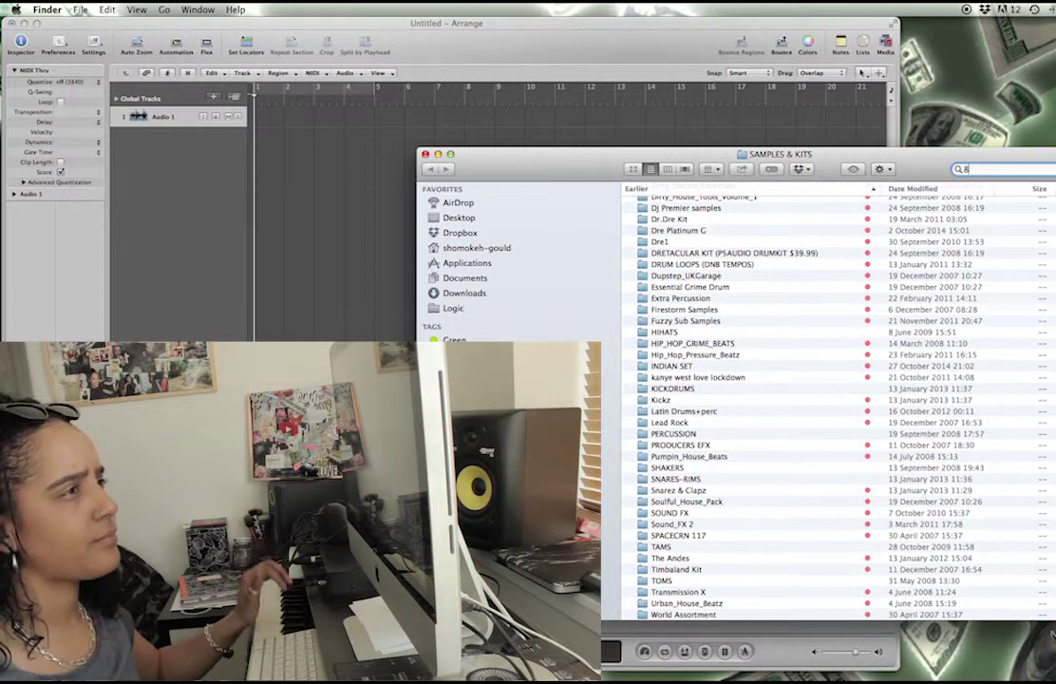
{"action": "type", "text": "08"}
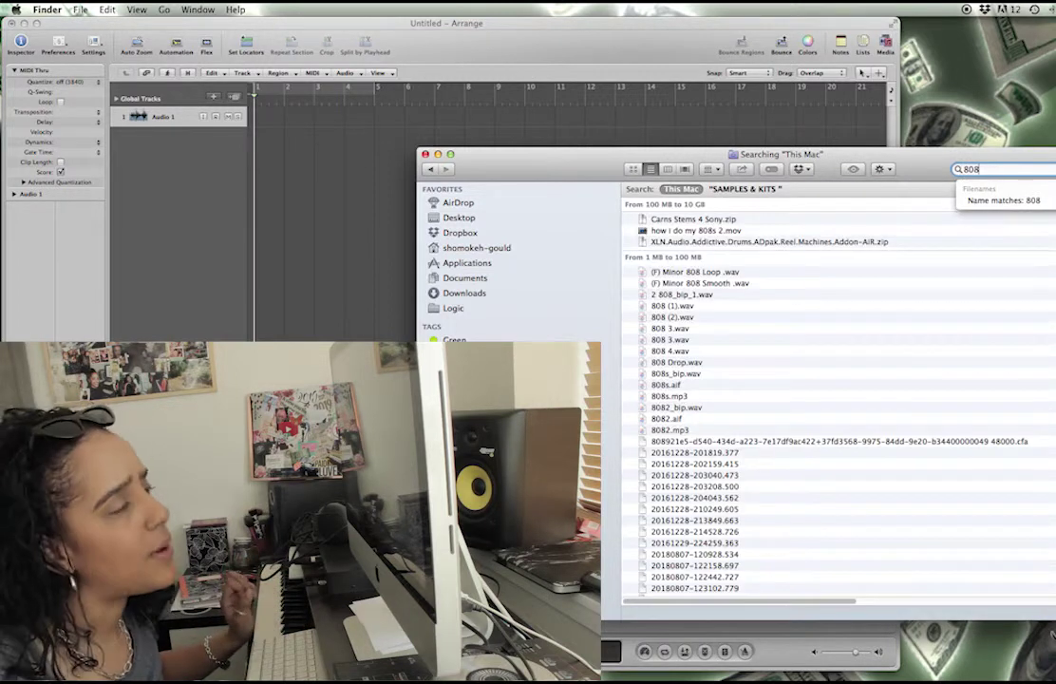
Audition 808 samples from the search results, including 808 BD 3-3, 3-2, 3-1 and 2-3.
{"action": "left_click", "coordinate": [725, 317]}
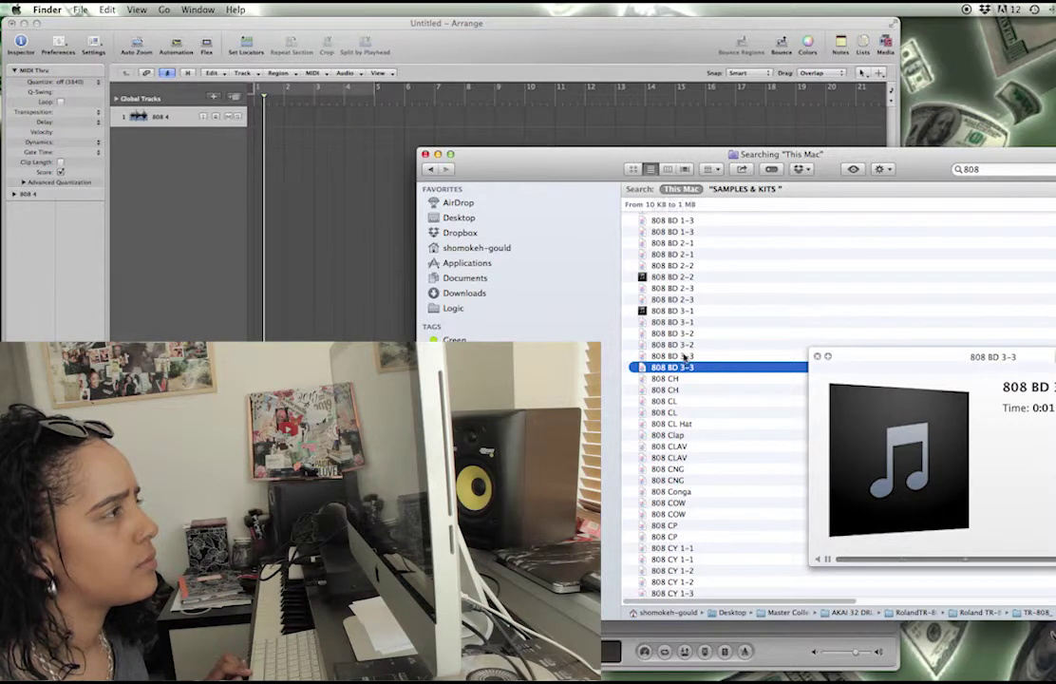
{"action": "left_click", "coordinate": [684, 356]}
{"action": "left_click", "coordinate": [689, 344]}
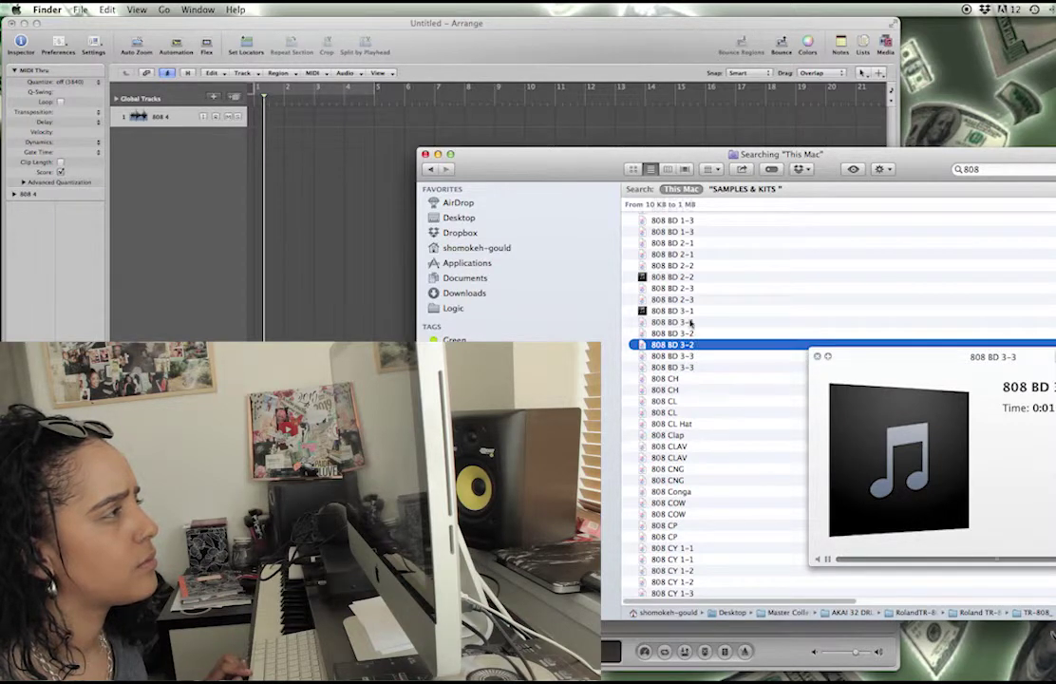
{"action": "left_click", "coordinate": [692, 312]}
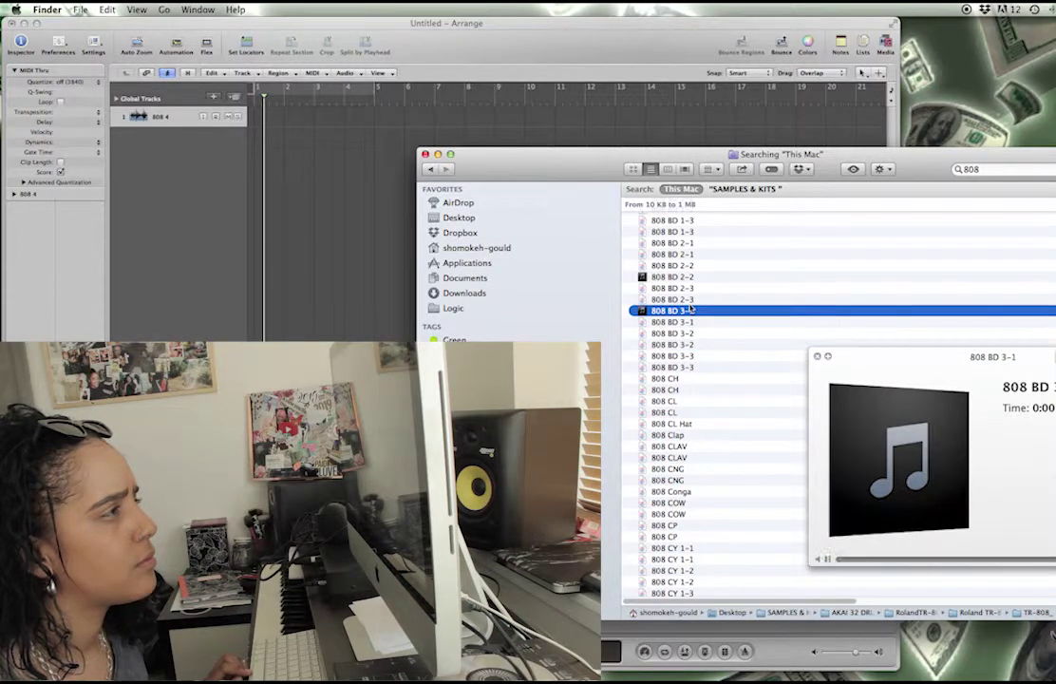
{"action": "left_click", "coordinate": [696, 300]}
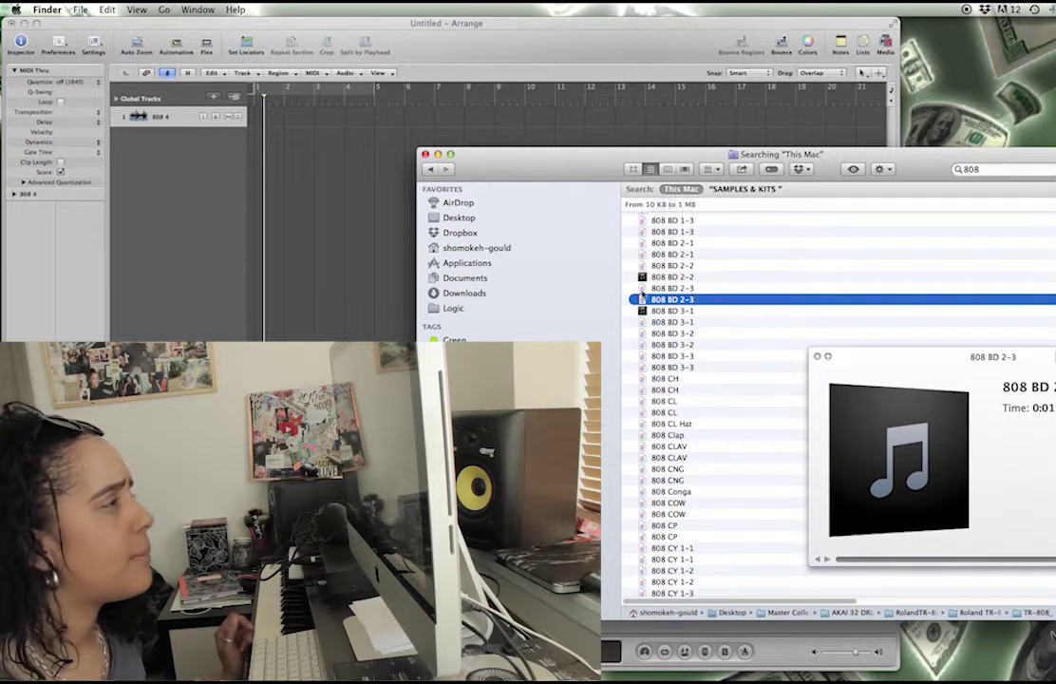
Place the 808 BD 2-3 sample at bar 1 of the audio track in Logic Pro and enable cycling over bars 1 to 5.
{"action": "left_click_drag", "start_coordinate": [644, 300], "coordinate": [266, 118]}
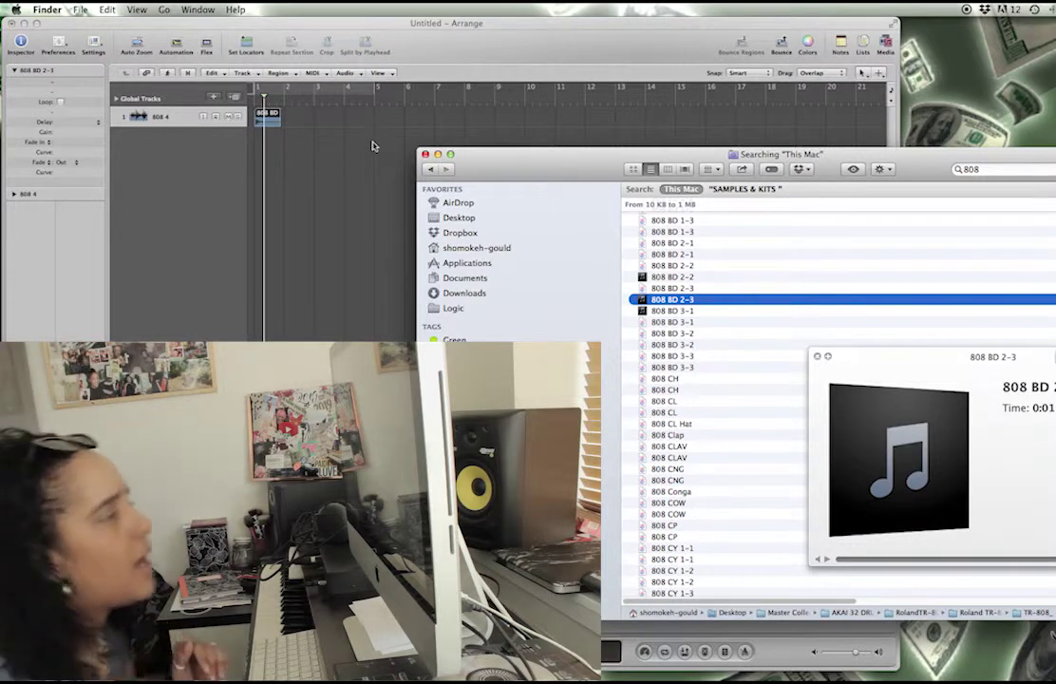
{"action": "left_click", "coordinate": [818, 357]}
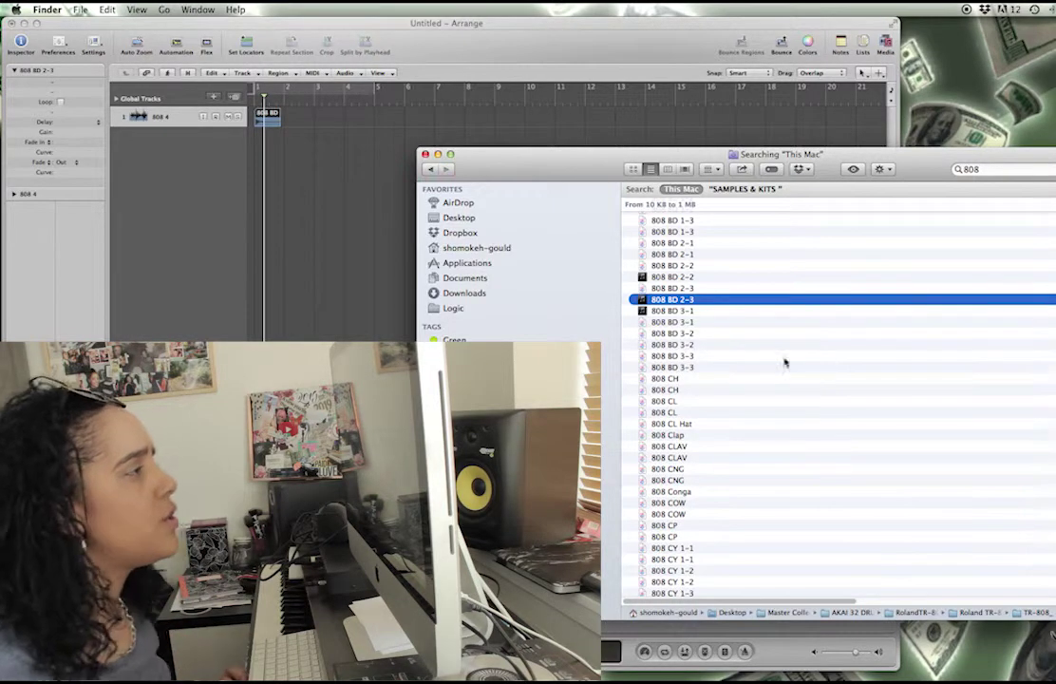
{"action": "left_click", "coordinate": [275, 115]}
{"action": "left_click", "coordinate": [264, 95]}
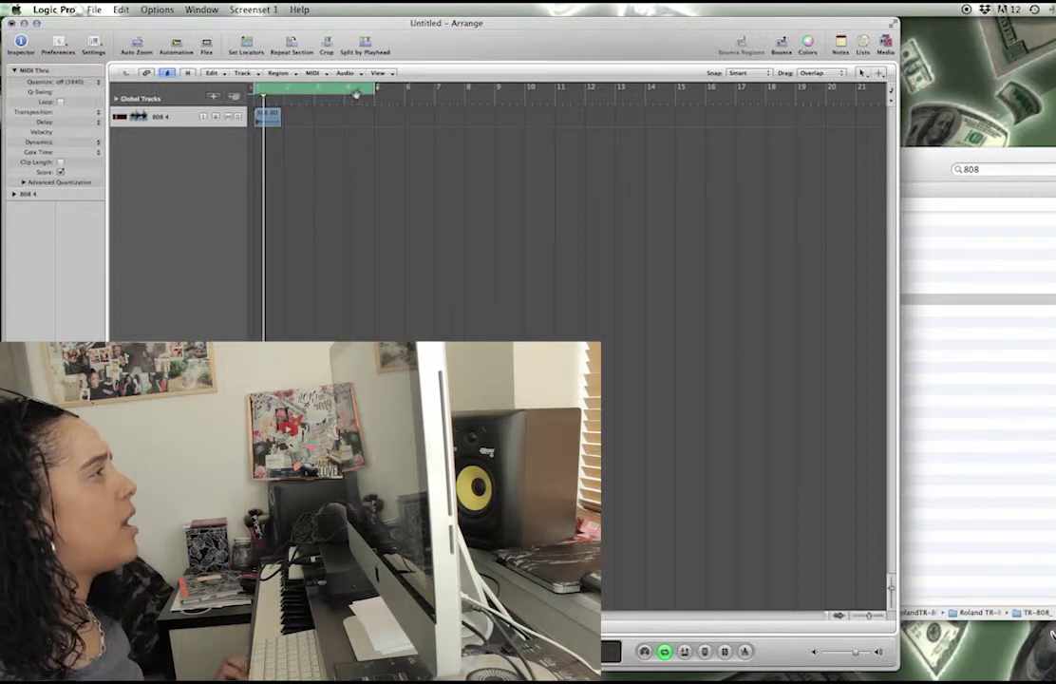
{"action": "left_click", "coordinate": [269, 115]}
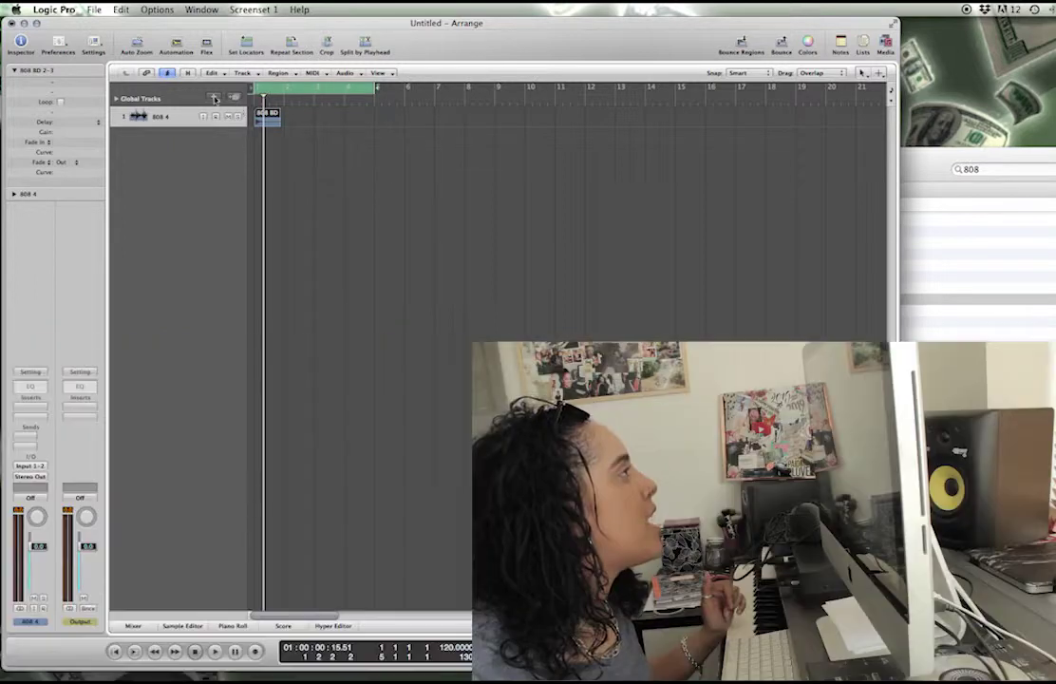
Add a software instrument track and load the EXS24 sampler on it in stereo.
{"action": "left_click", "coordinate": [214, 98]}
{"action": "left_click", "coordinate": [437, 83]}
{"action": "left_click", "coordinate": [537, 137]}
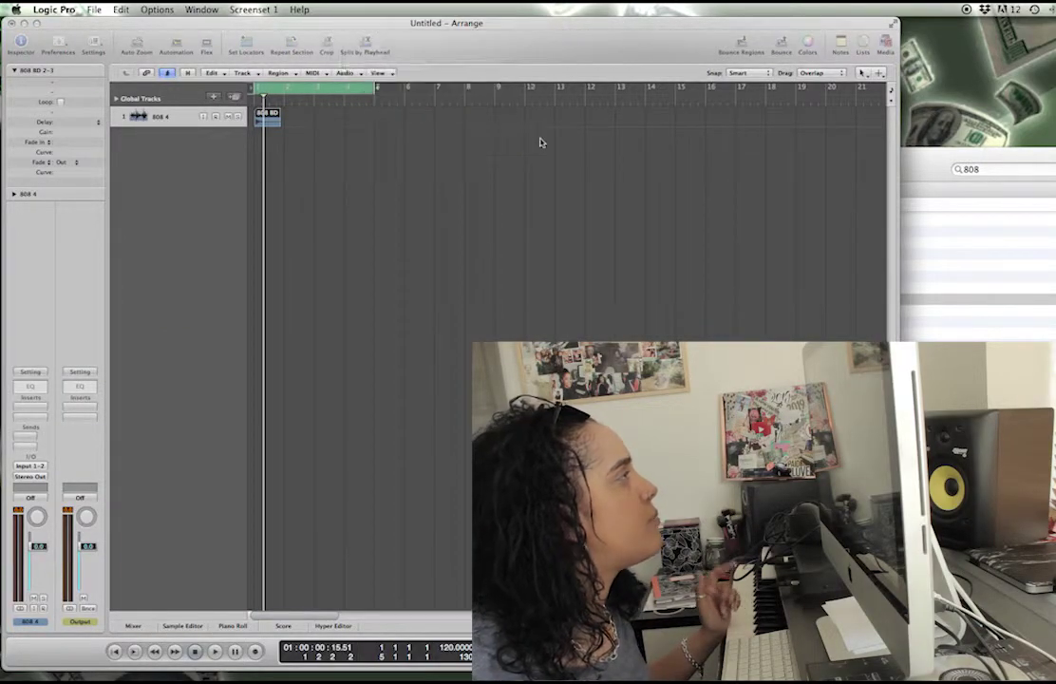
{"action": "left_click", "coordinate": [38, 466]}
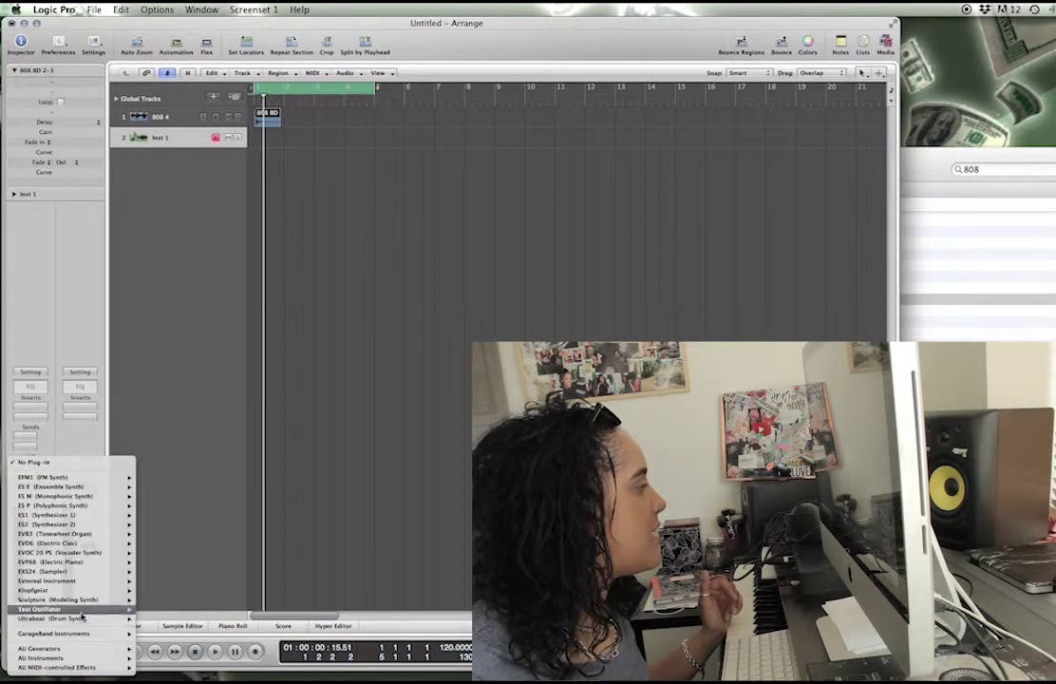
{"action": "mouse_move", "coordinate": [74, 574]}
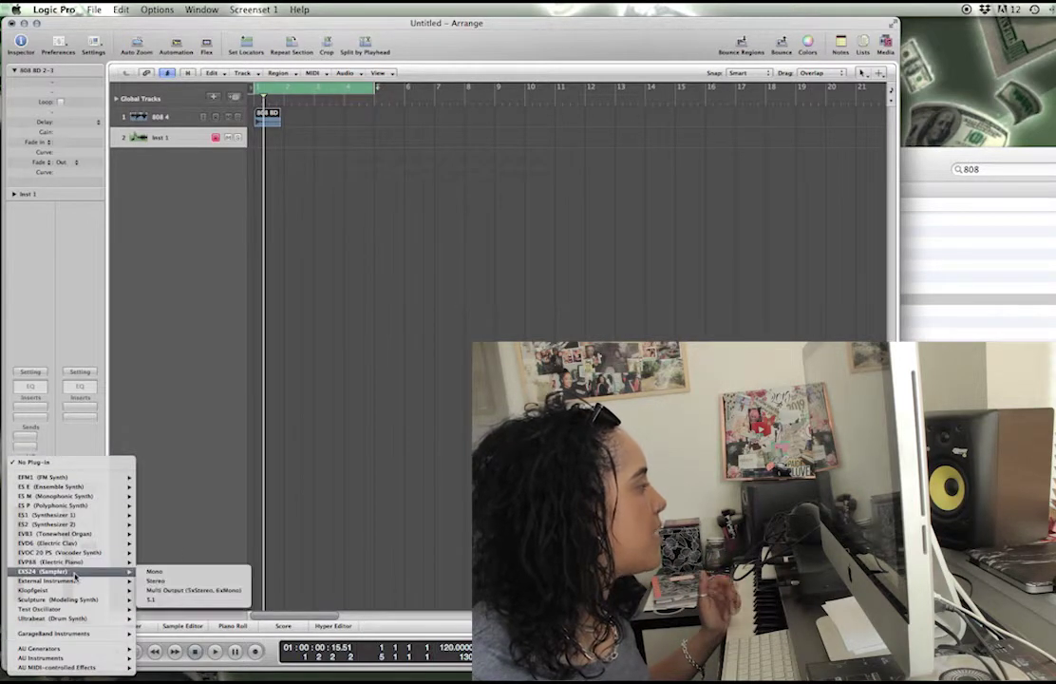
{"action": "left_click", "coordinate": [154, 580]}
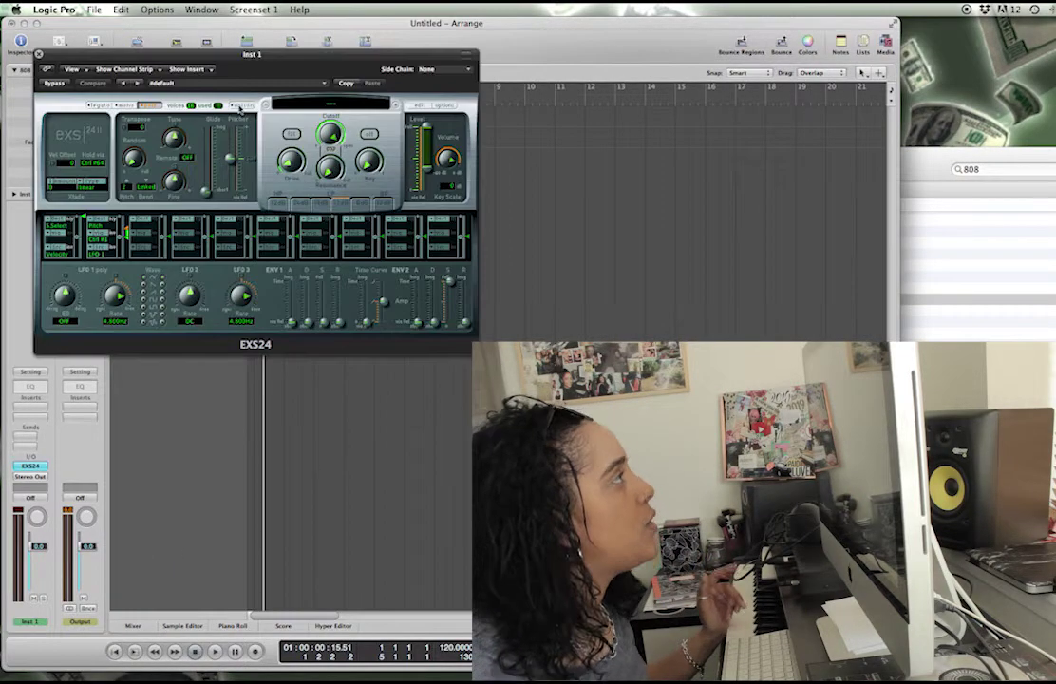
Open the EXS24 Instrument Editor and add the 808 BD 2-3 region to it as a zone.
{"action": "left_click_drag", "start_coordinate": [272, 59], "coordinate": [500, 229]}
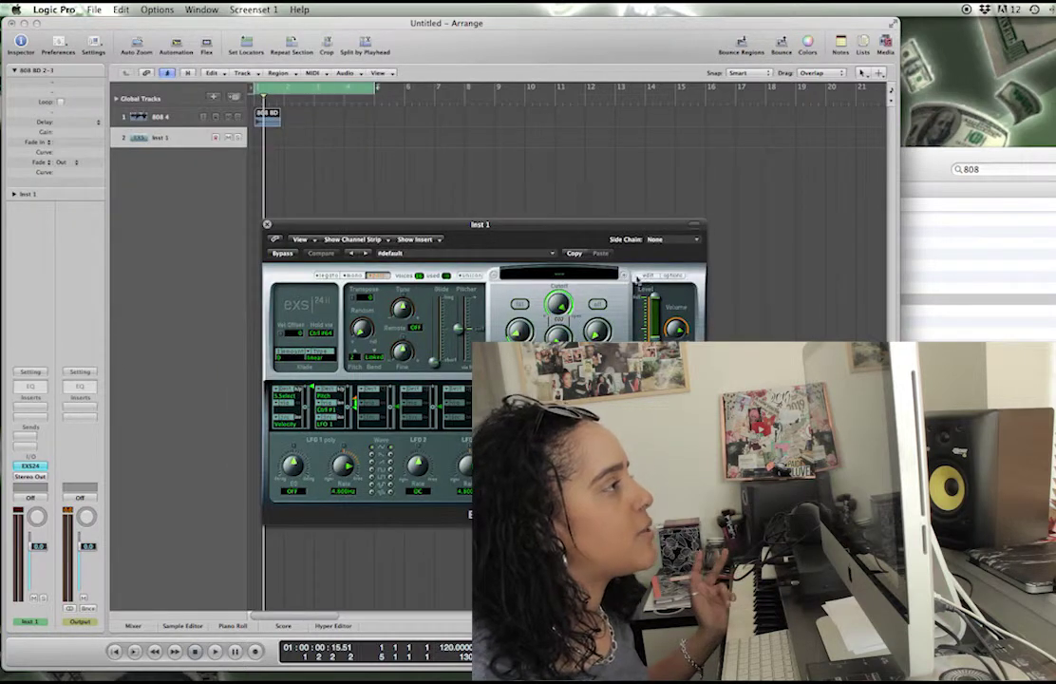
{"action": "left_click", "coordinate": [647, 276]}
{"action": "left_click_drag", "start_coordinate": [578, 99], "coordinate": [505, 87]}
{"action": "left_click_drag", "start_coordinate": [267, 119], "coordinate": [402, 201]}
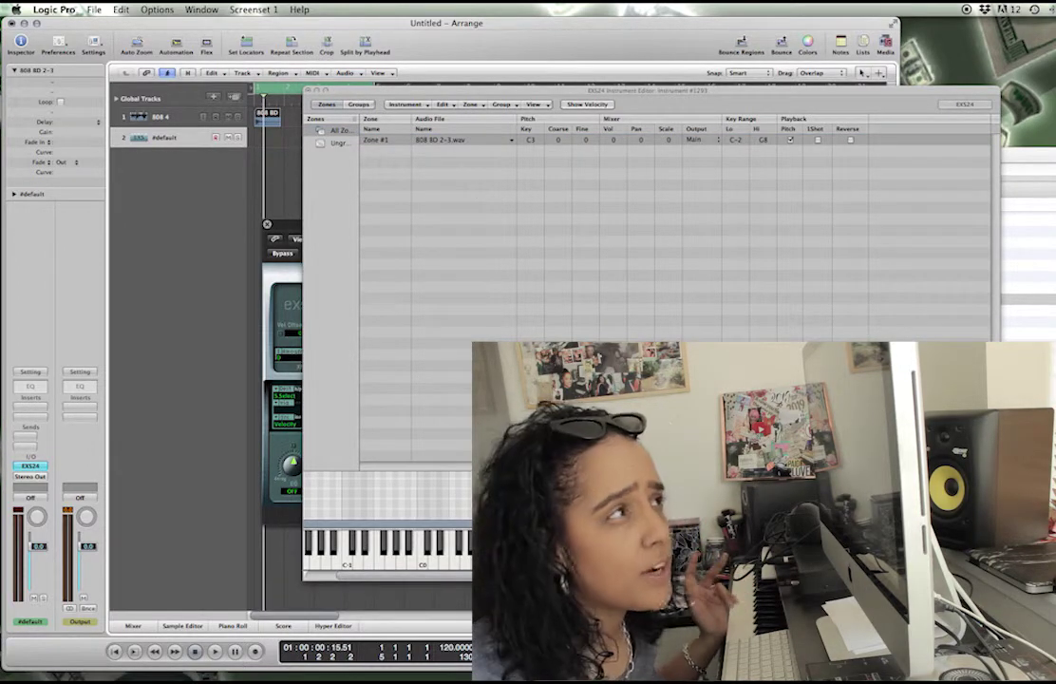
Clear the Finder search window out of the way and bring the EXS24 Instrument Editor back to the front.
{"action": "key", "text": "super+Tab"}
{"action": "left_click_drag", "start_coordinate": [1037, 162], "coordinate": [786, 224]}
{"action": "left_click", "coordinate": [592, 226]}
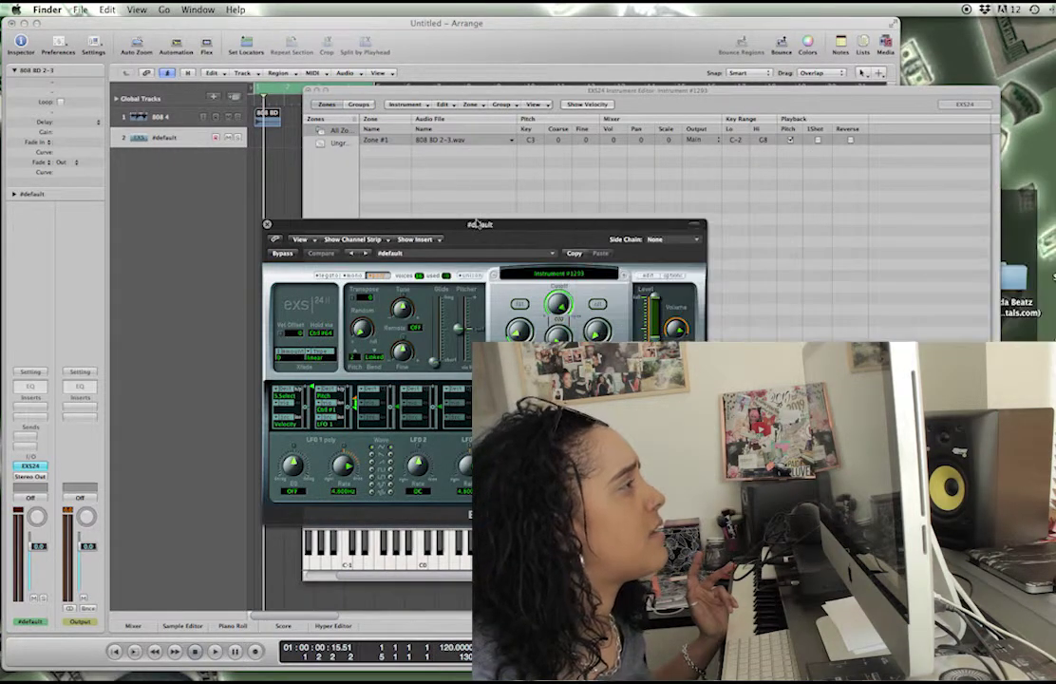
{"action": "left_click_drag", "start_coordinate": [464, 224], "coordinate": [429, 224]}
{"action": "left_click", "coordinate": [627, 84]}
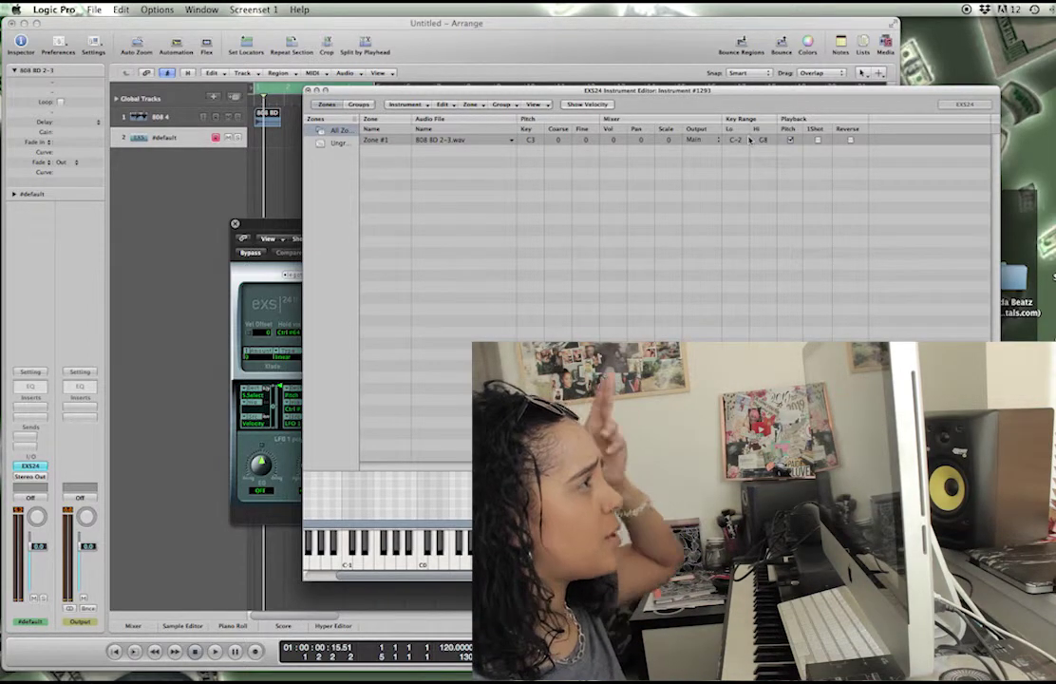
Close the Instrument Editor, saving the sampler instrument as "test for youtube", and close the EXS24 window.
{"action": "key", "text": "super+w"}
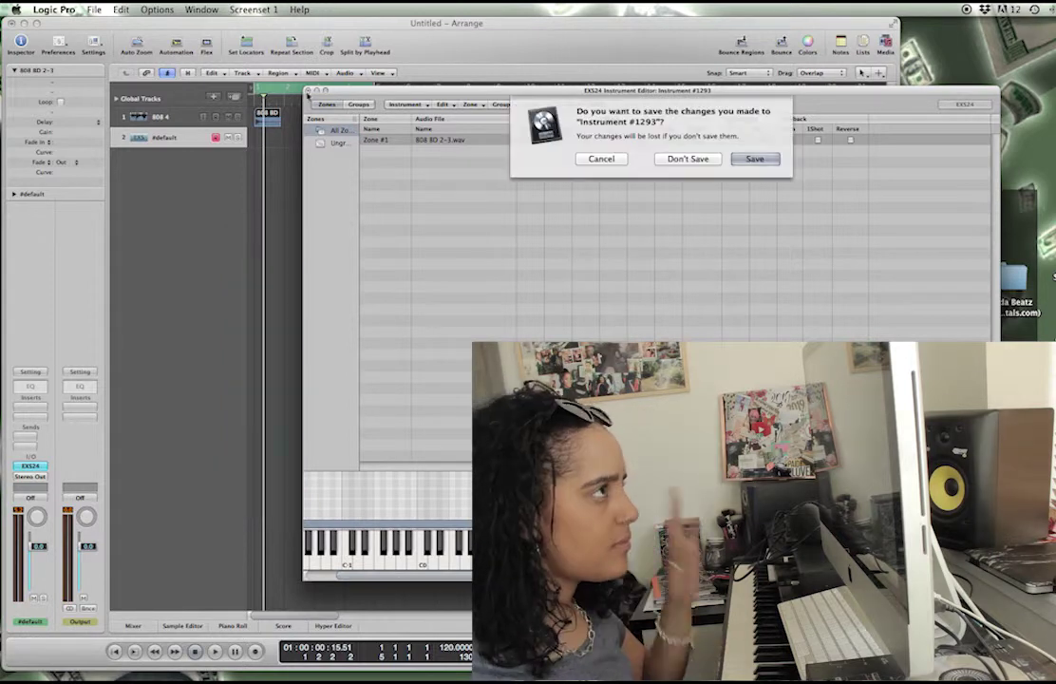
{"action": "left_click", "coordinate": [754, 158]}
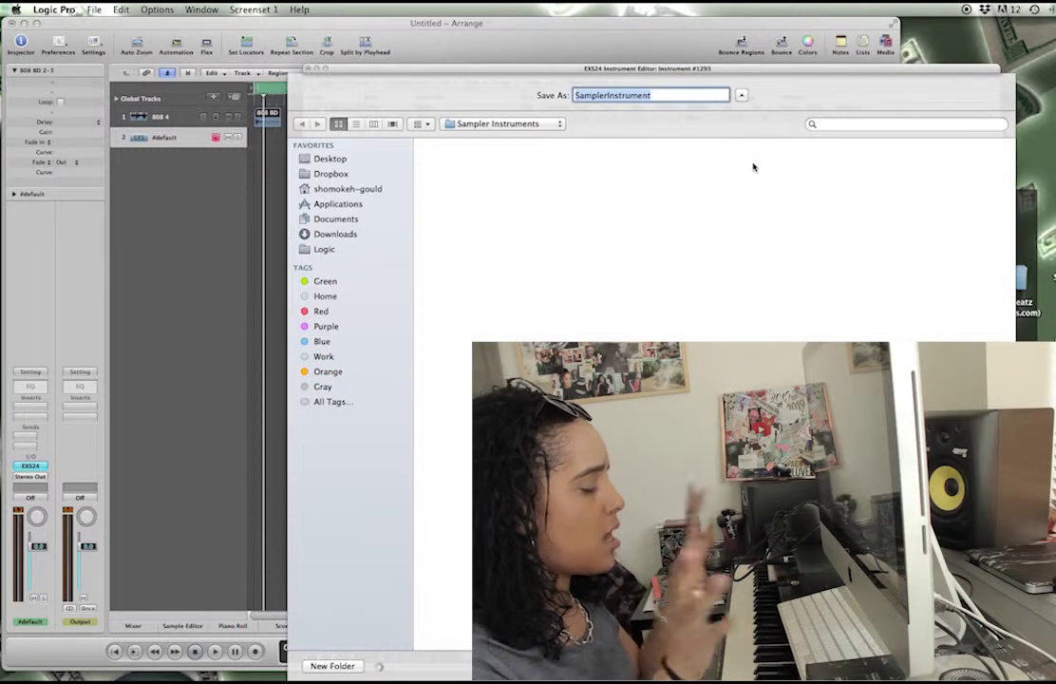
{"action": "type", "text": "test for youtube"}
{"action": "key", "text": "Return"}
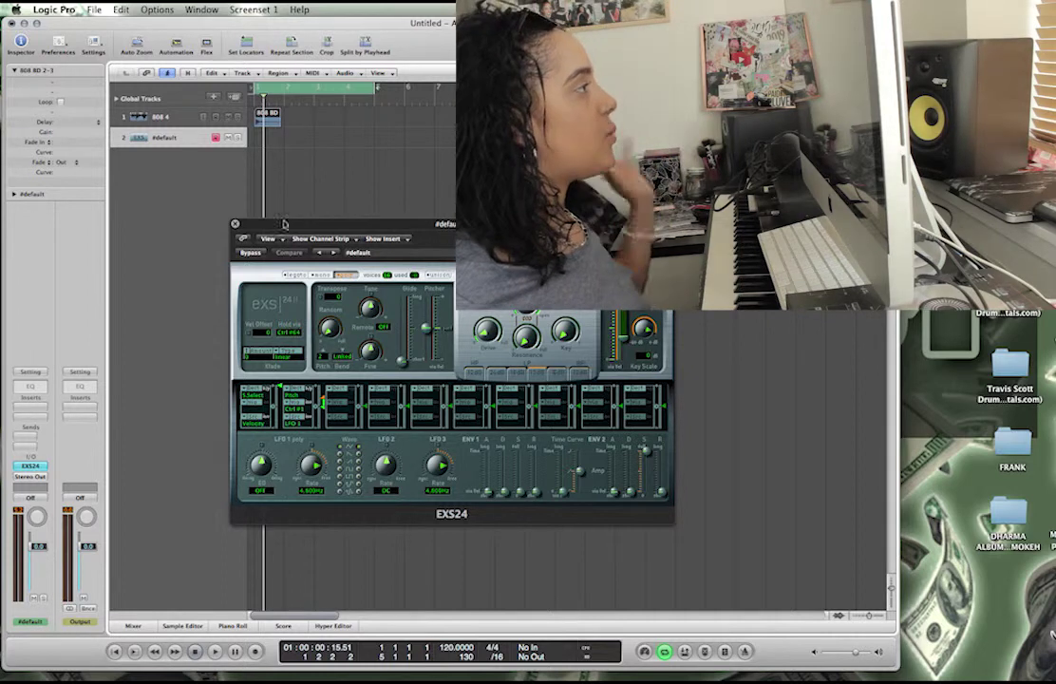
{"action": "left_click", "coordinate": [234, 226]}
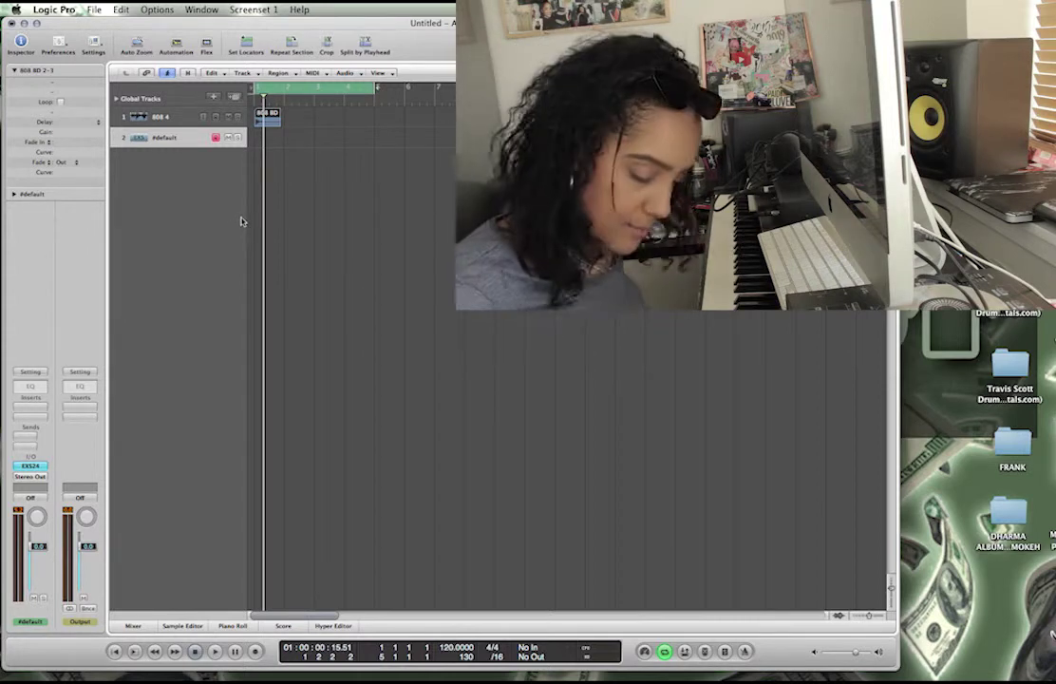
Test the sampled 808 by playing a note with the on-screen musical typing keyboard, and close the keyboard.
{"action": "key", "text": "super+k"}
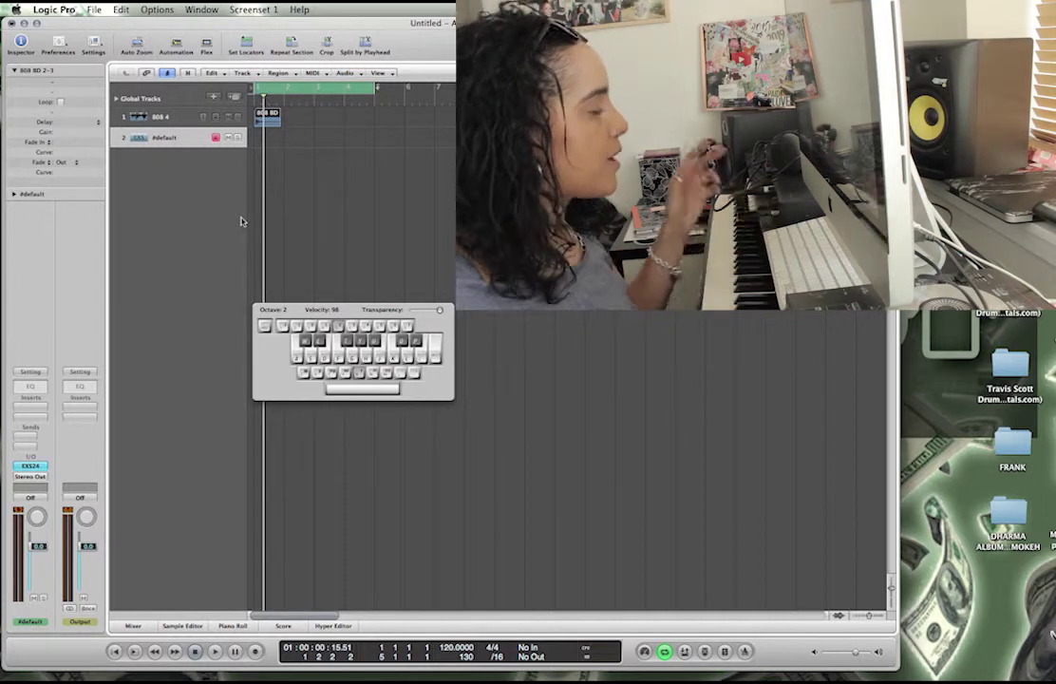
{"action": "key", "text": "d"}
{"action": "key", "text": "super+k"}
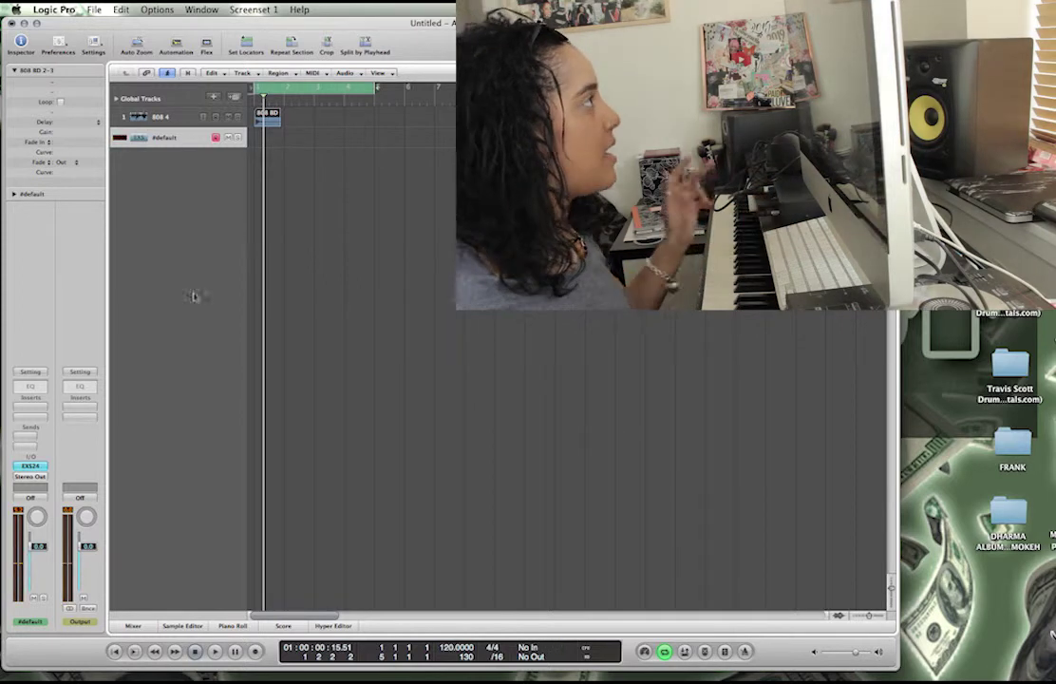
Reselect the software instrument track and reopen its EXS24 sampler window.
{"action": "left_click", "coordinate": [293, 123]}
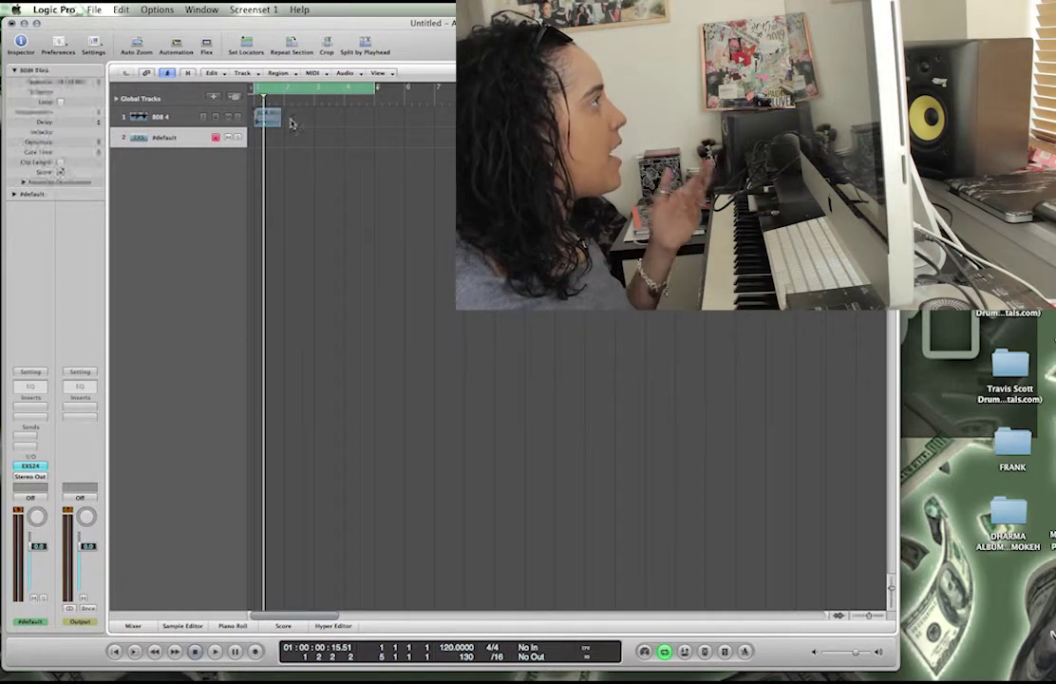
{"action": "left_click", "coordinate": [268, 125]}
{"action": "left_click", "coordinate": [165, 119]}
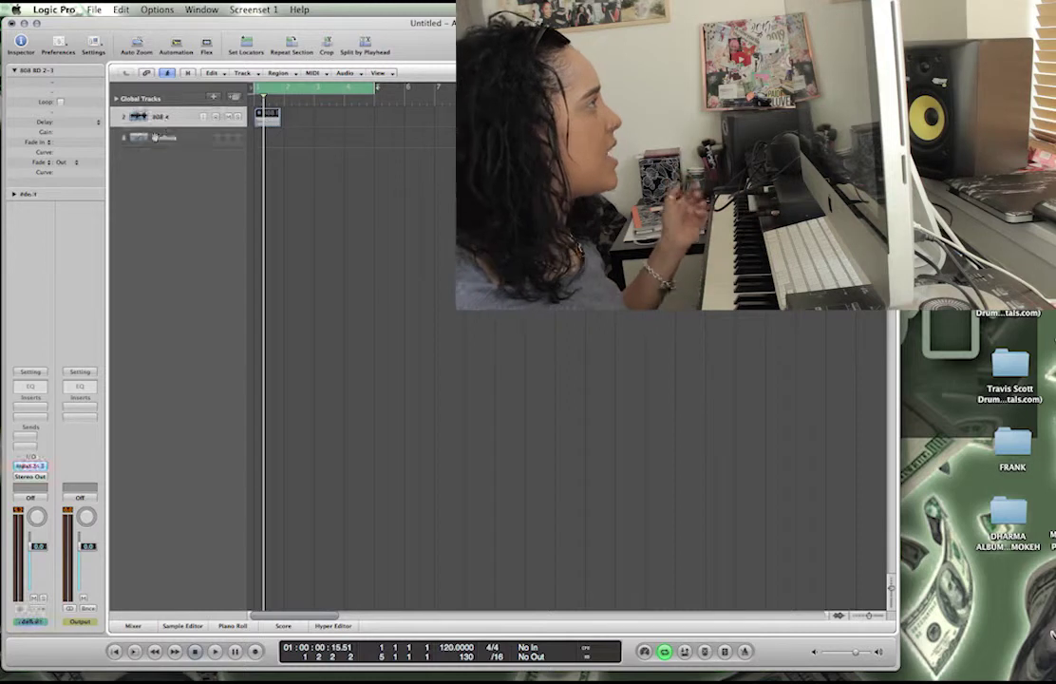
{"action": "left_click", "coordinate": [152, 138]}
{"action": "left_click", "coordinate": [31, 465]}
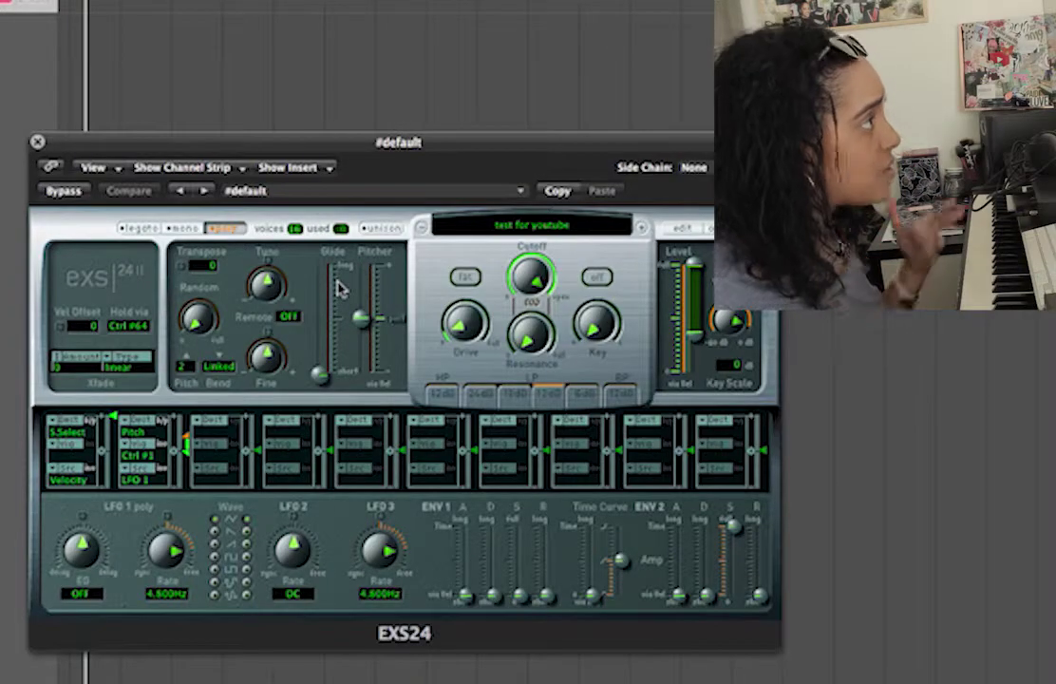
Raise the EXS24 Glide slider to about halfway and the ENV 2 release slider to about halfway.
{"action": "left_click_drag", "start_coordinate": [293, 230], "coordinate": [344, 401]}
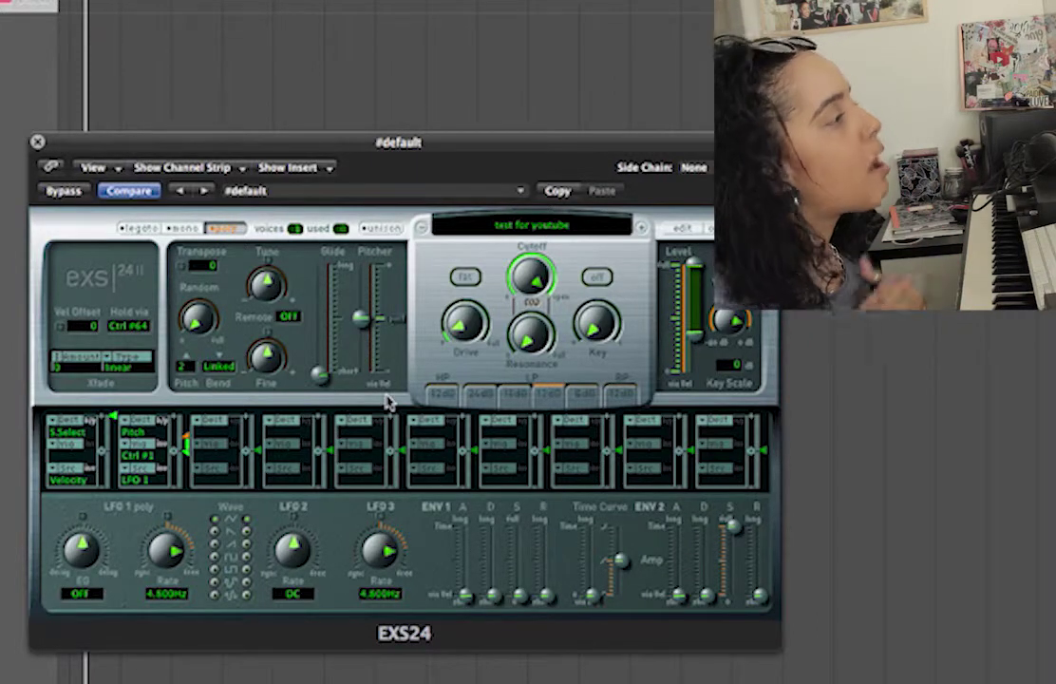
{"action": "left_click_drag", "start_coordinate": [323, 375], "coordinate": [335, 337]}
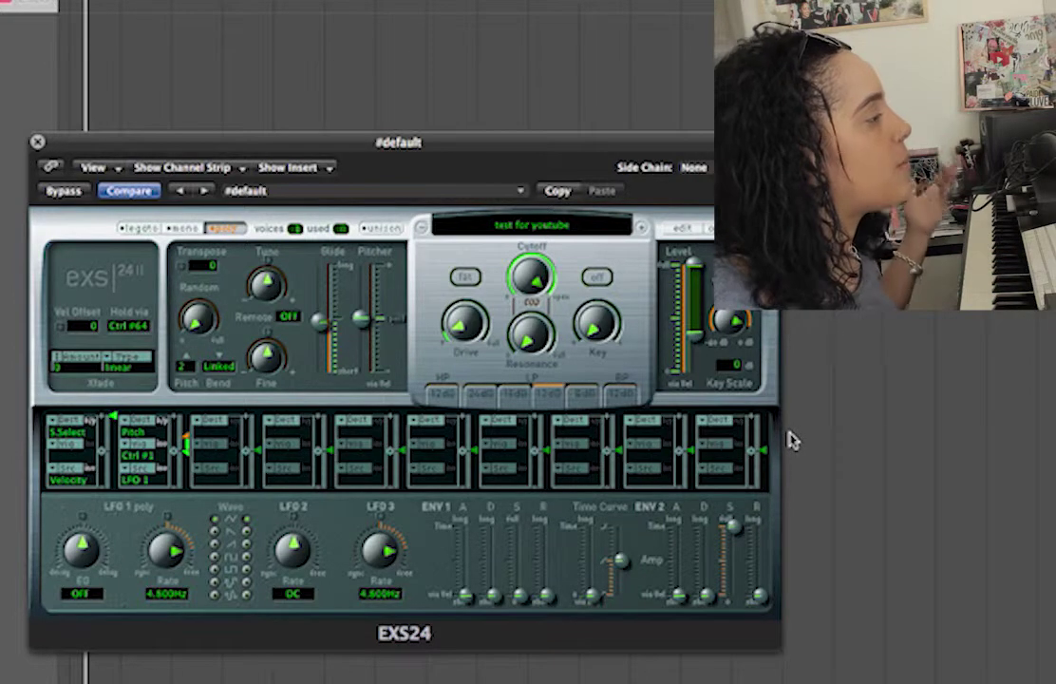
{"action": "left_click_drag", "start_coordinate": [760, 597], "coordinate": [765, 570]}
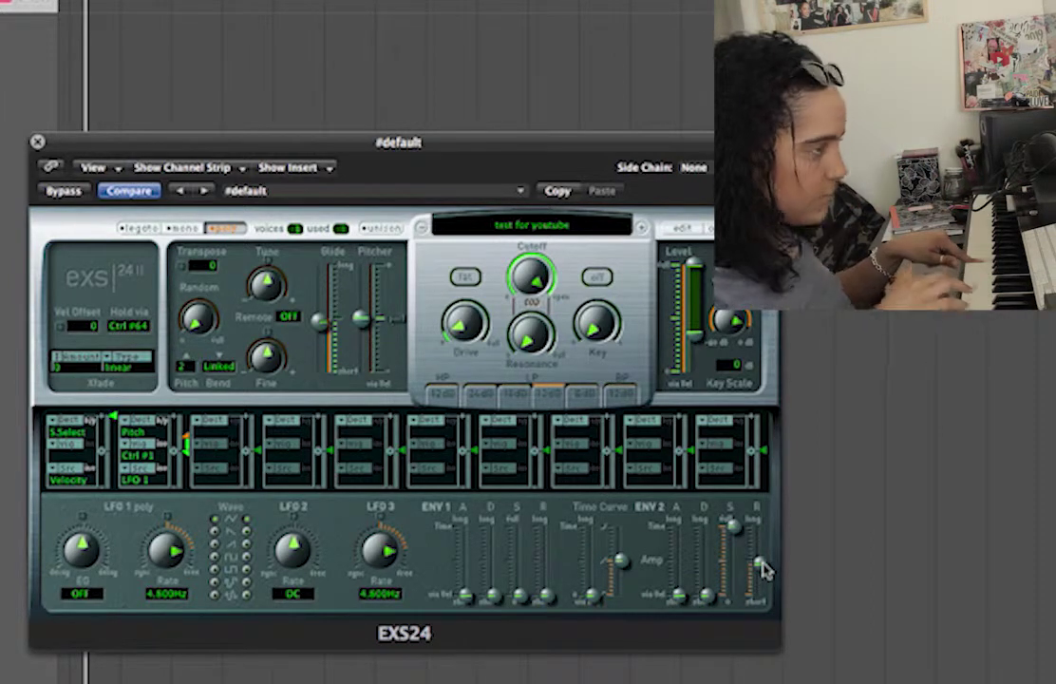
Raise the ENV 2 release slider slightly further in the EXS24 and close the sampler window.
{"action": "mouse_move", "coordinate": [764, 570]}
{"action": "left_mouse_down"}
{"action": "mouse_move", "coordinate": [757, 526]}
{"action": "mouse_move", "coordinate": [753, 573]}
{"action": "mouse_move", "coordinate": [760, 548]}
{"action": "left_mouse_up"}
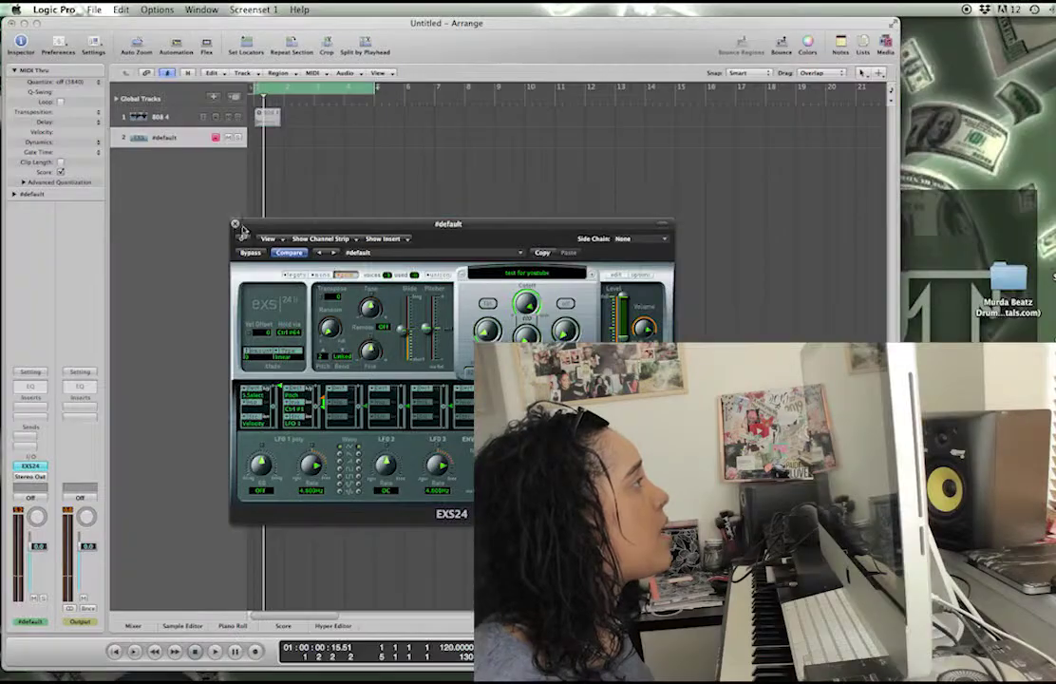
{"action": "left_click", "coordinate": [235, 224]}
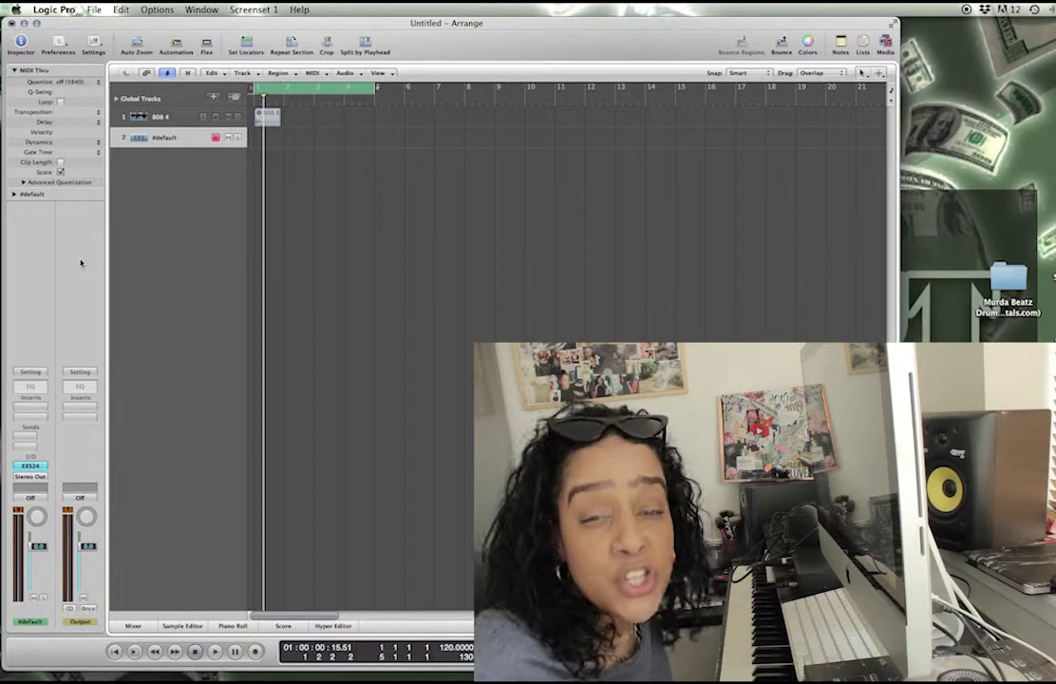
Insert a Limiter from the Dynamics effects on the software instrument channel strip and close its window.
{"action": "left_click", "coordinate": [24, 409]}
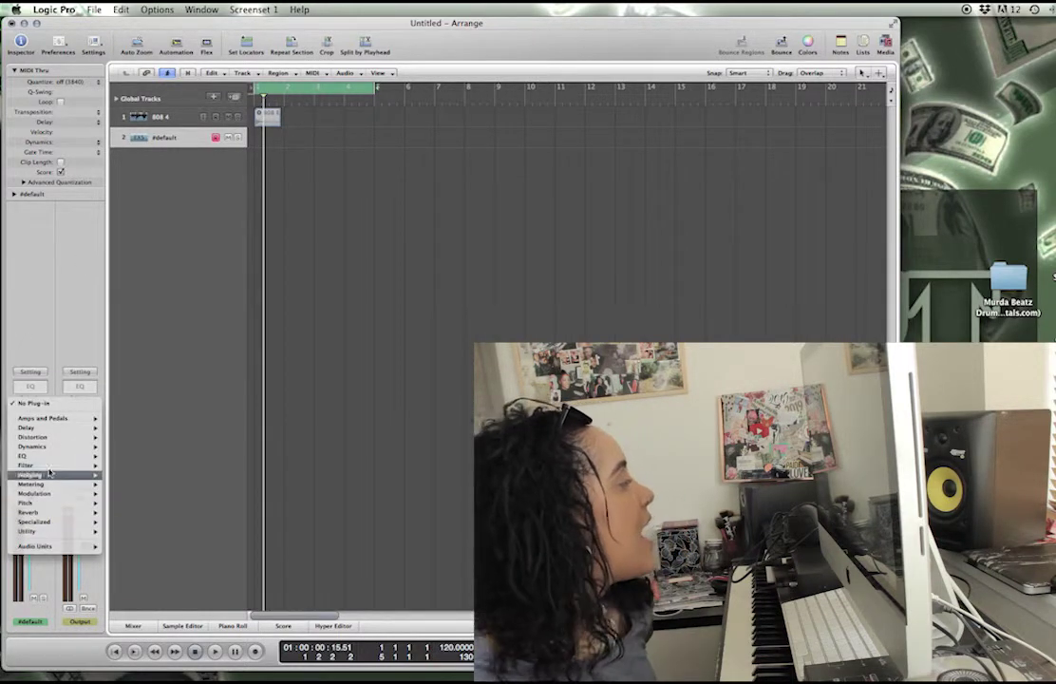
{"action": "mouse_move", "coordinate": [48, 447]}
{"action": "left_click", "coordinate": [221, 495]}
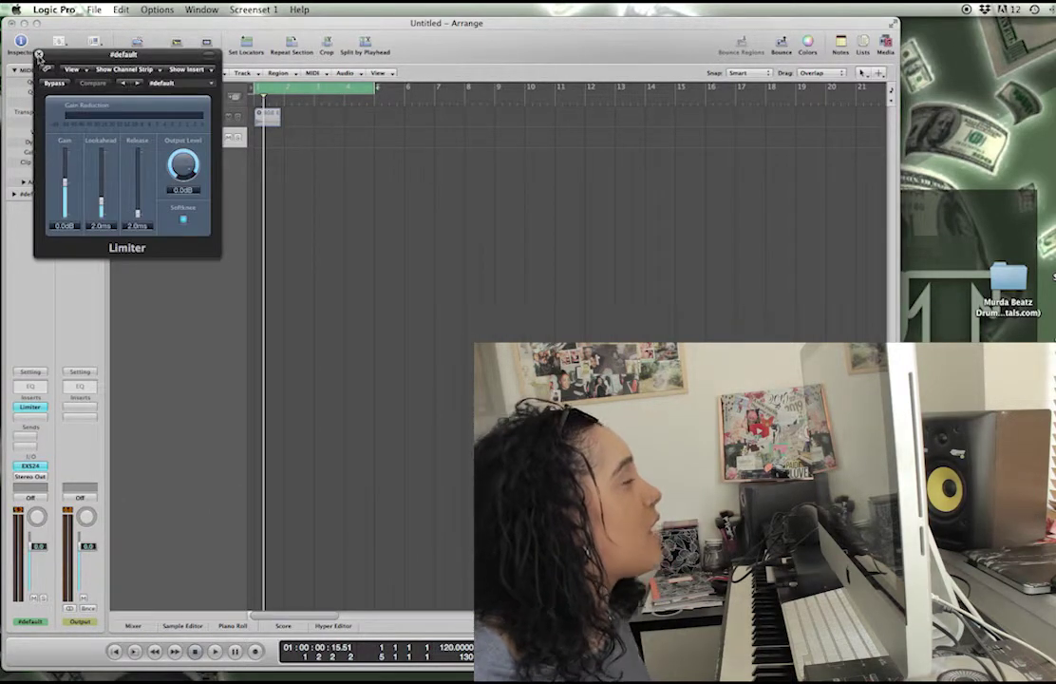
{"action": "left_click", "coordinate": [38, 55]}
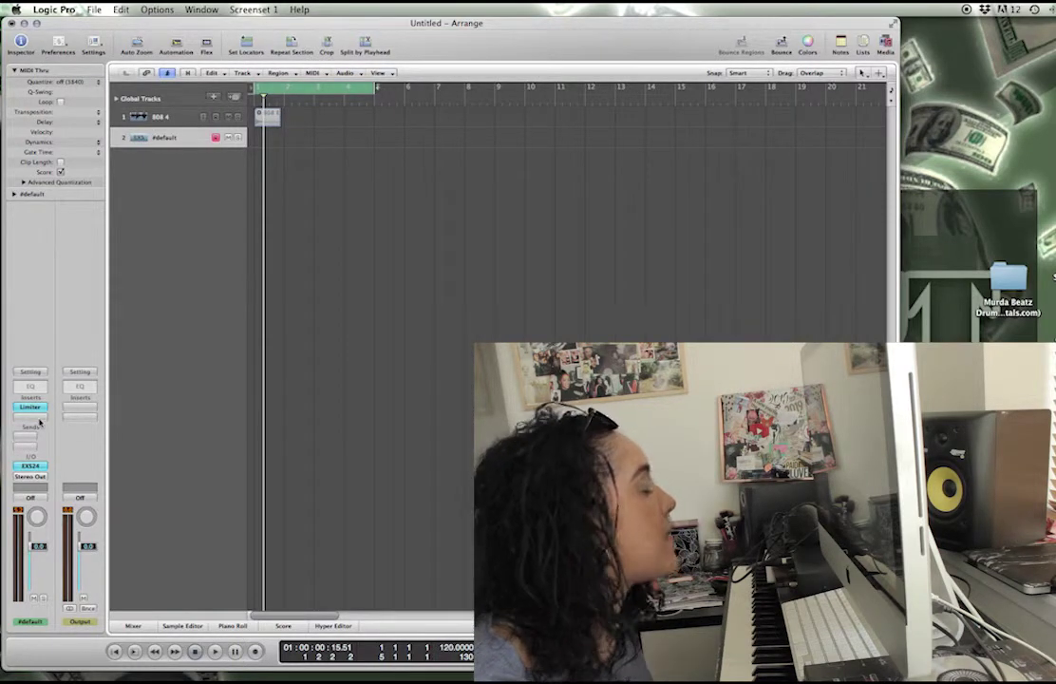
Insert a Compressor in the slot after the Limiter on the instrument channel and close its window.
{"action": "left_click", "coordinate": [39, 421]}
{"action": "mouse_move", "coordinate": [76, 457]}
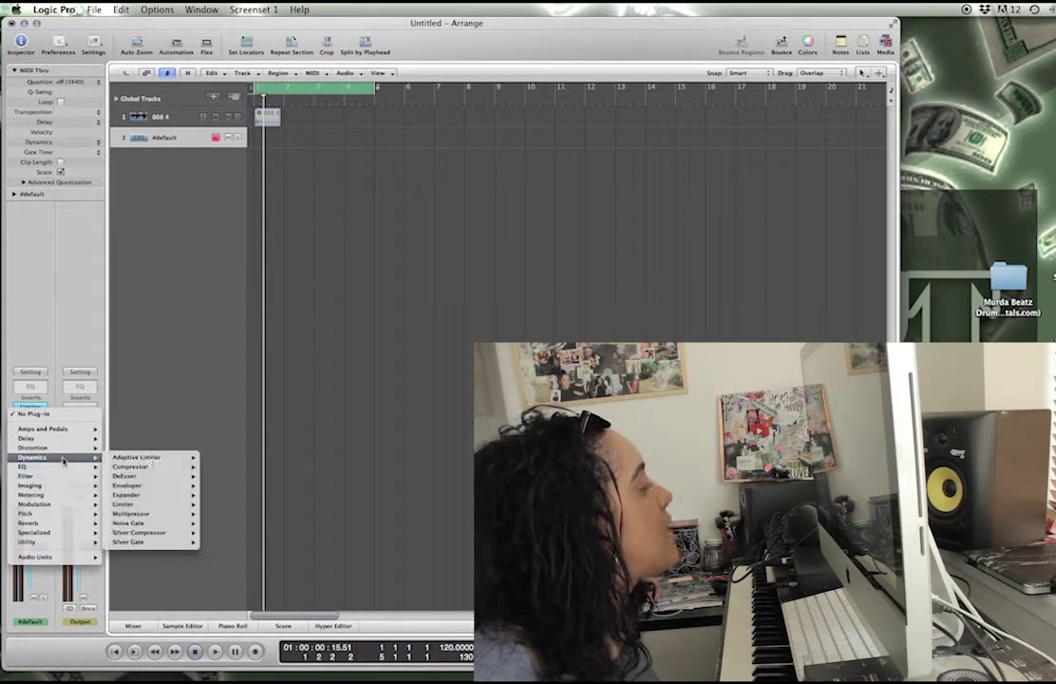
{"action": "left_click", "coordinate": [217, 466]}
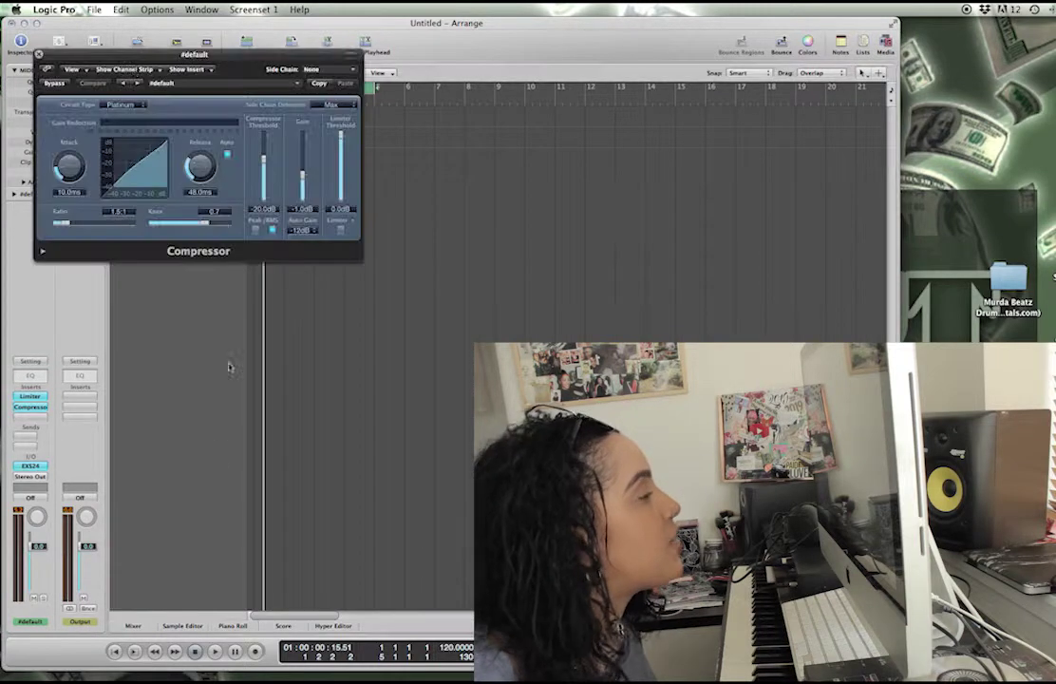
{"action": "left_click", "coordinate": [38, 55]}
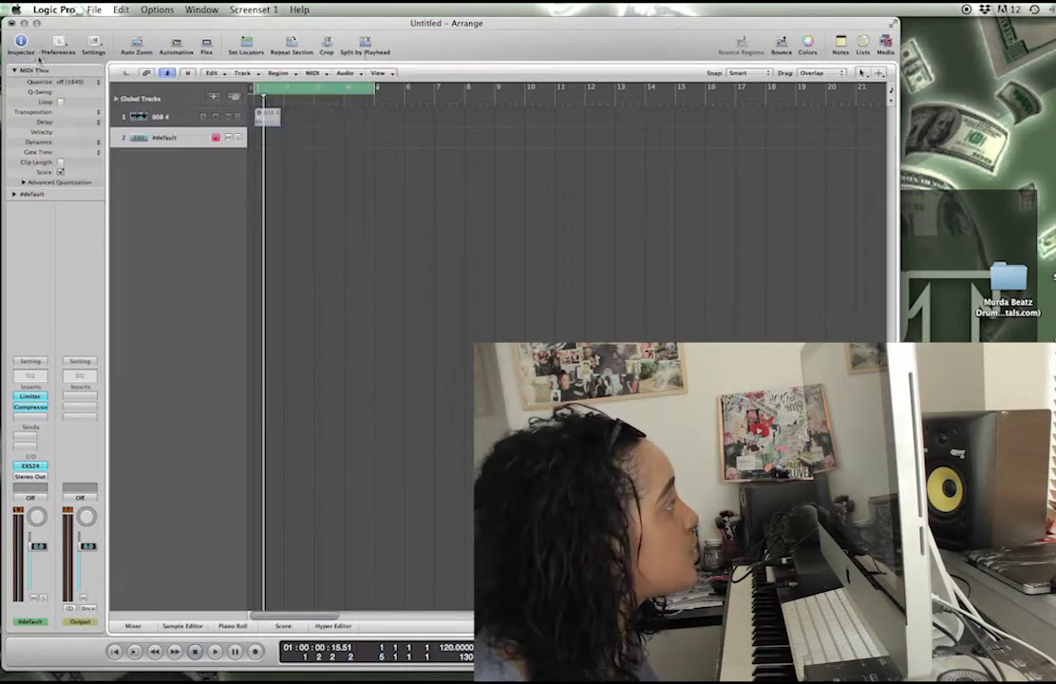
Insert an Overdrive from the Distortion effects in the slot after the Compressor on the instrument channel.
{"action": "left_click", "coordinate": [32, 416]}
{"action": "mouse_move", "coordinate": [57, 447]}
{"action": "mouse_move", "coordinate": [189, 467]}
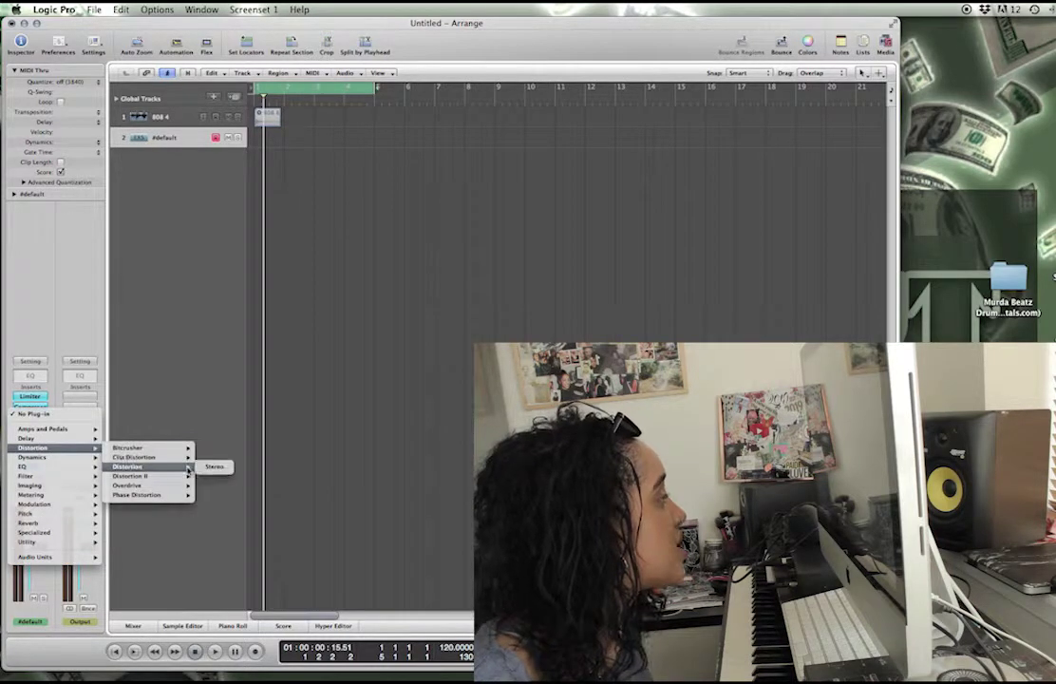
{"action": "left_click", "coordinate": [216, 485]}
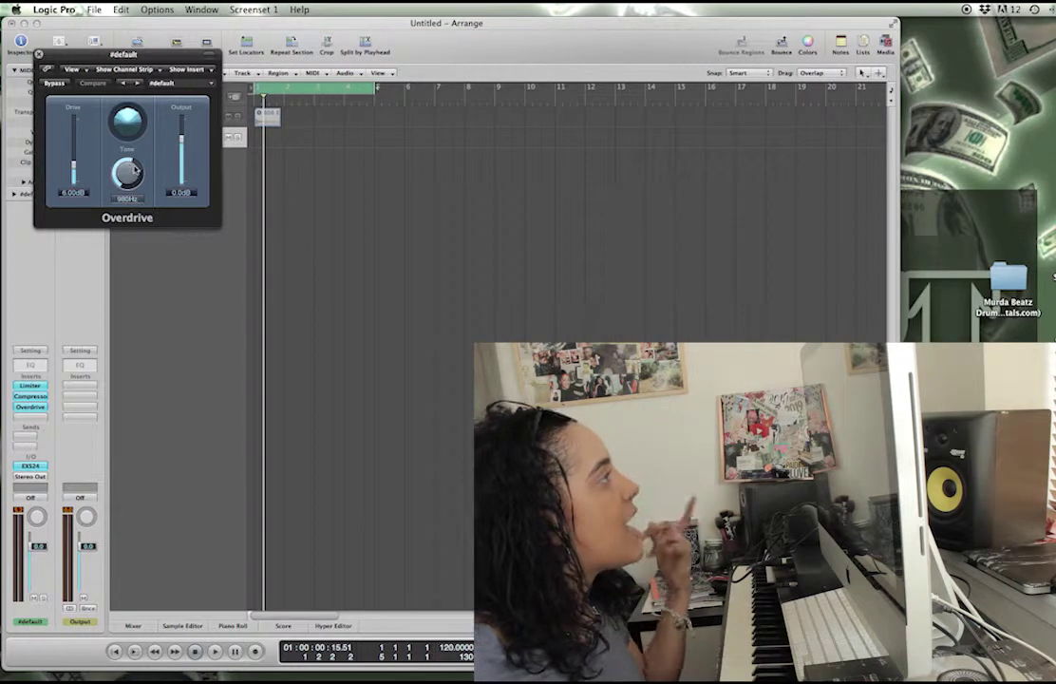
Set the Overdrive's tone to 3700 Hz and its drive to 19 dB, and close its window.
{"action": "left_click_drag", "start_coordinate": [130, 183], "coordinate": [130, 171]}
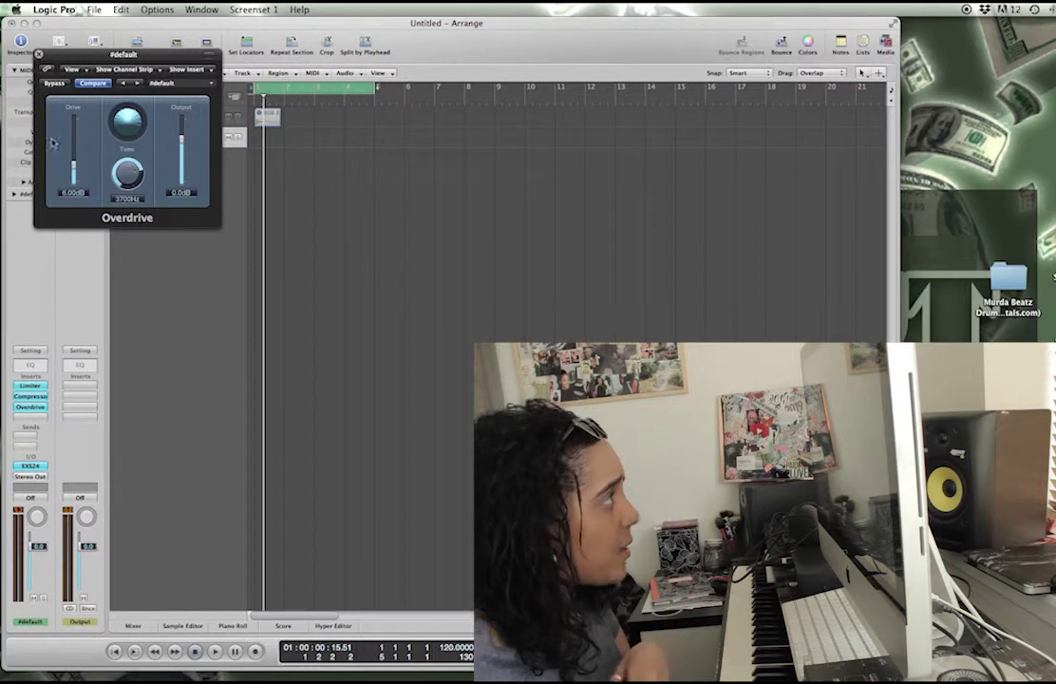
{"action": "left_click_drag", "start_coordinate": [71, 167], "coordinate": [107, 134]}
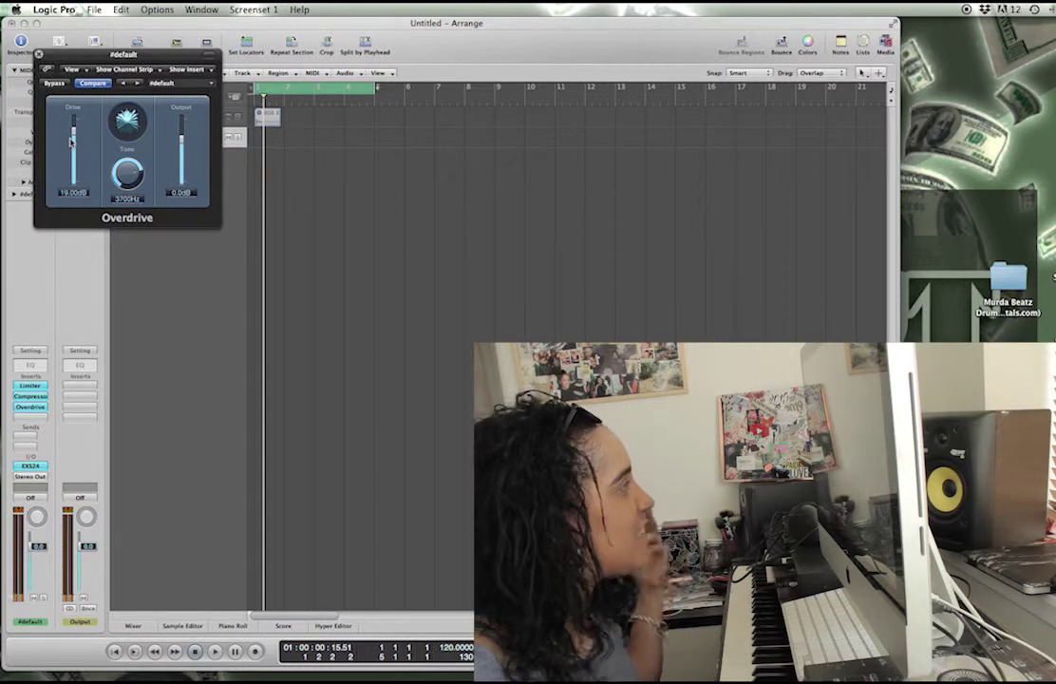
{"action": "left_click", "coordinate": [38, 55]}
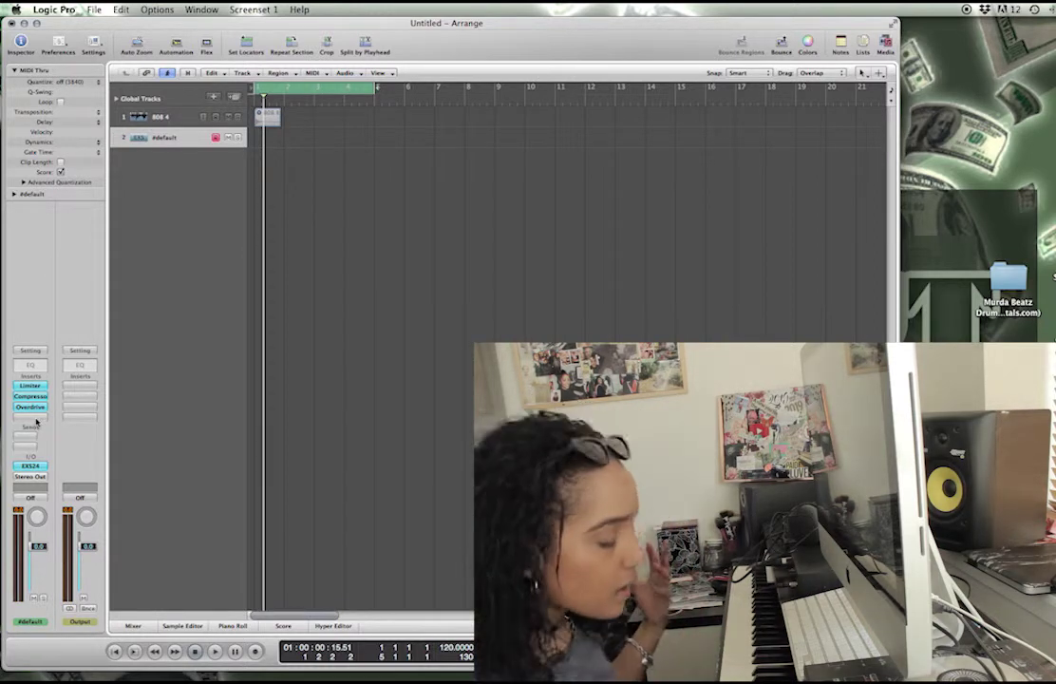
Insert a stereo Bitcrusher from the Distortion effects in the slot after the Overdrive.
{"action": "left_click", "coordinate": [36, 418]}
{"action": "mouse_move", "coordinate": [57, 448]}
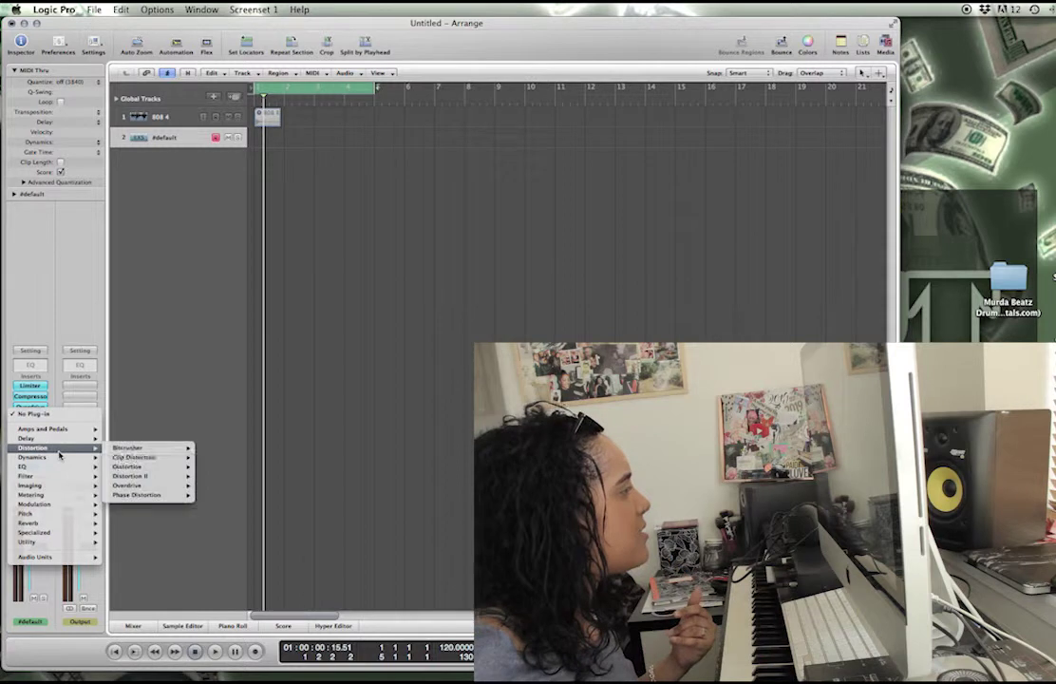
{"action": "mouse_move", "coordinate": [144, 451]}
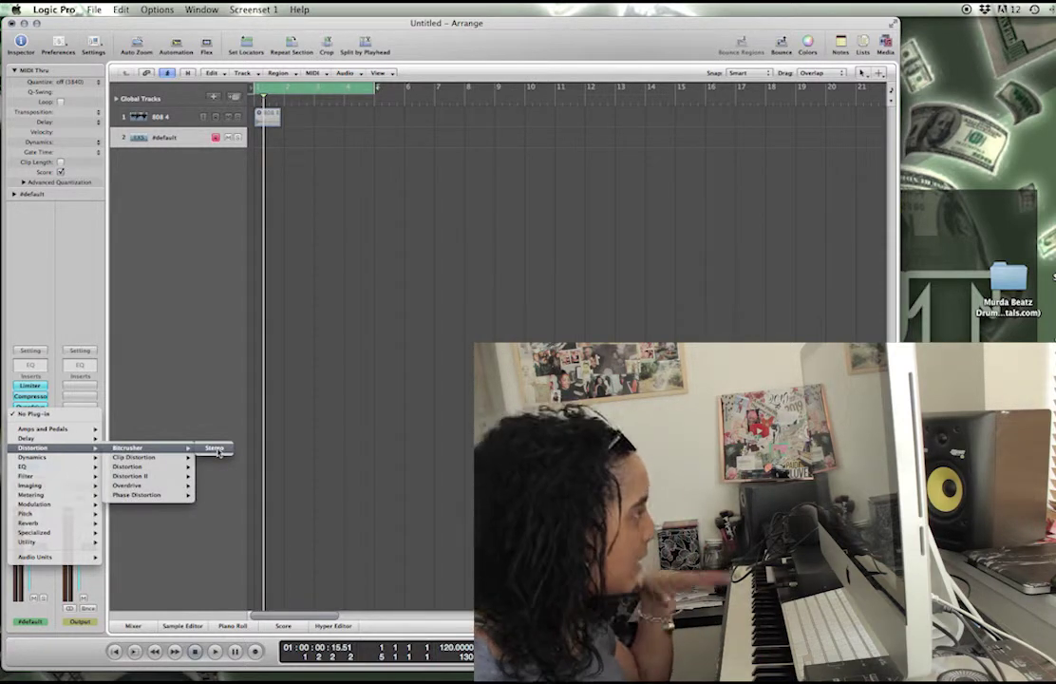
{"action": "left_click", "coordinate": [216, 448]}
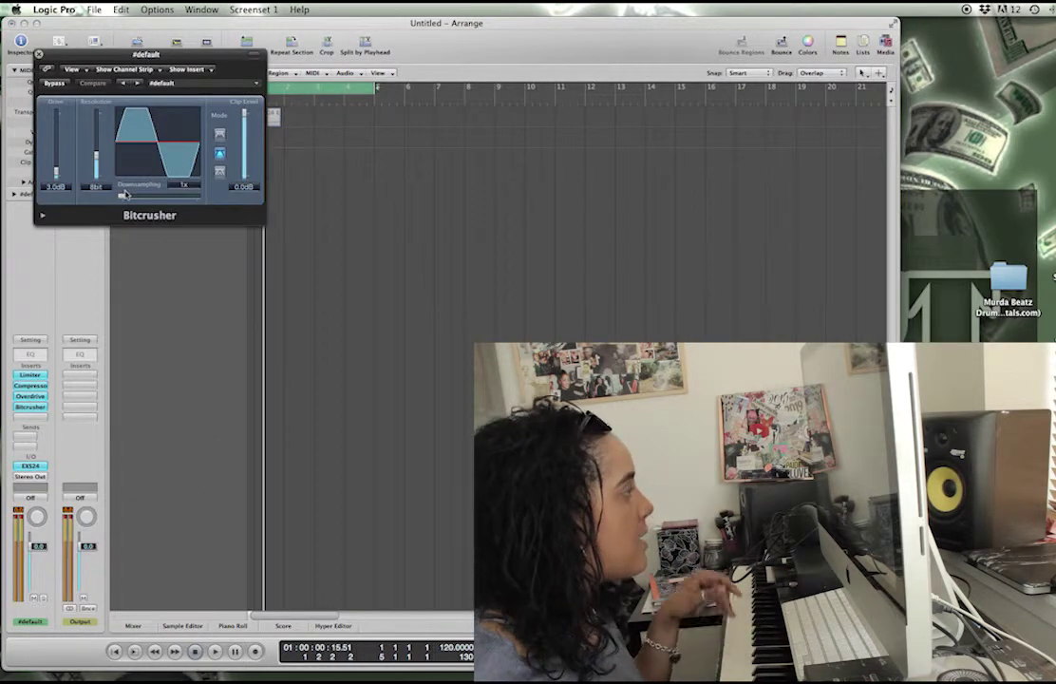
Bypass the Overdrive, Compressor and Limiter on the instrument channel, and re-enable the Limiter.
{"action": "left_click", "coordinate": [30, 396], "text": "alt"}
{"action": "left_click", "coordinate": [29, 386], "text": "alt"}
{"action": "left_click", "coordinate": [30, 376], "text": "alt"}
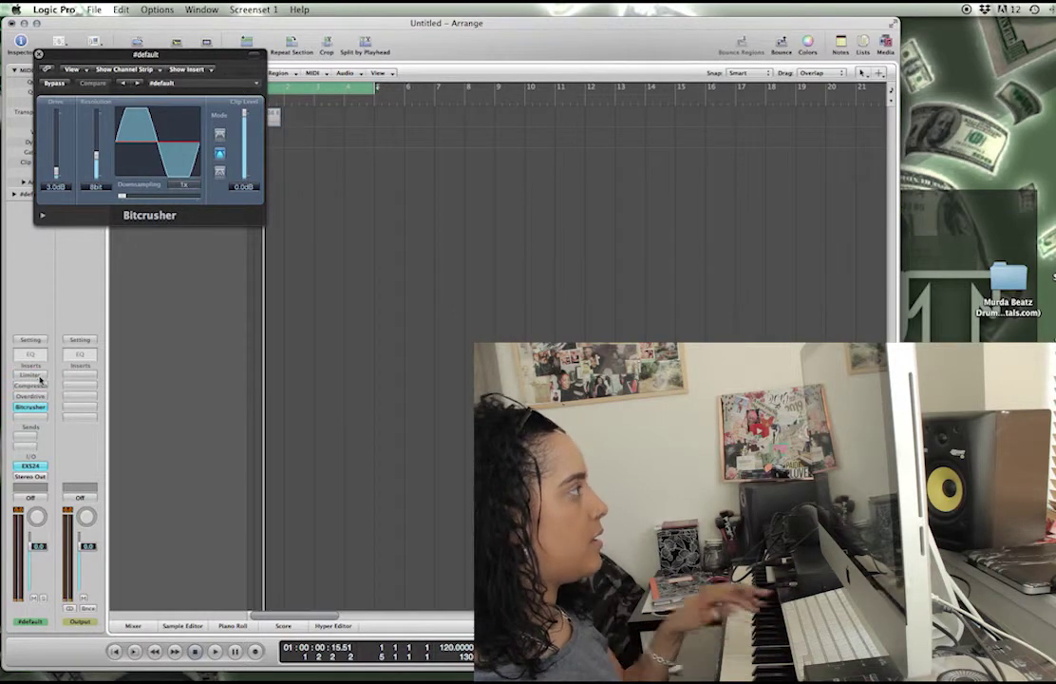
{"action": "left_click", "coordinate": [30, 376], "text": "alt"}
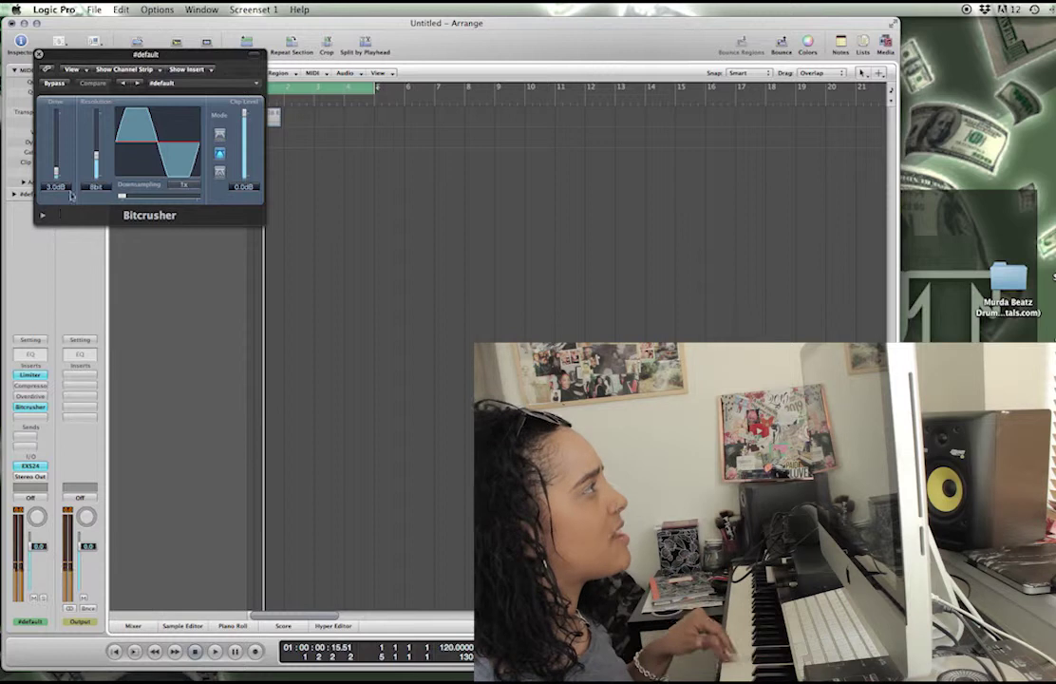
Set the Bitcrusher to 24-bit resolution, 12x downsampling and 10.5 dB drive, close its window, and bypass the effect.
{"action": "left_click_drag", "start_coordinate": [102, 130], "coordinate": [87, 90]}
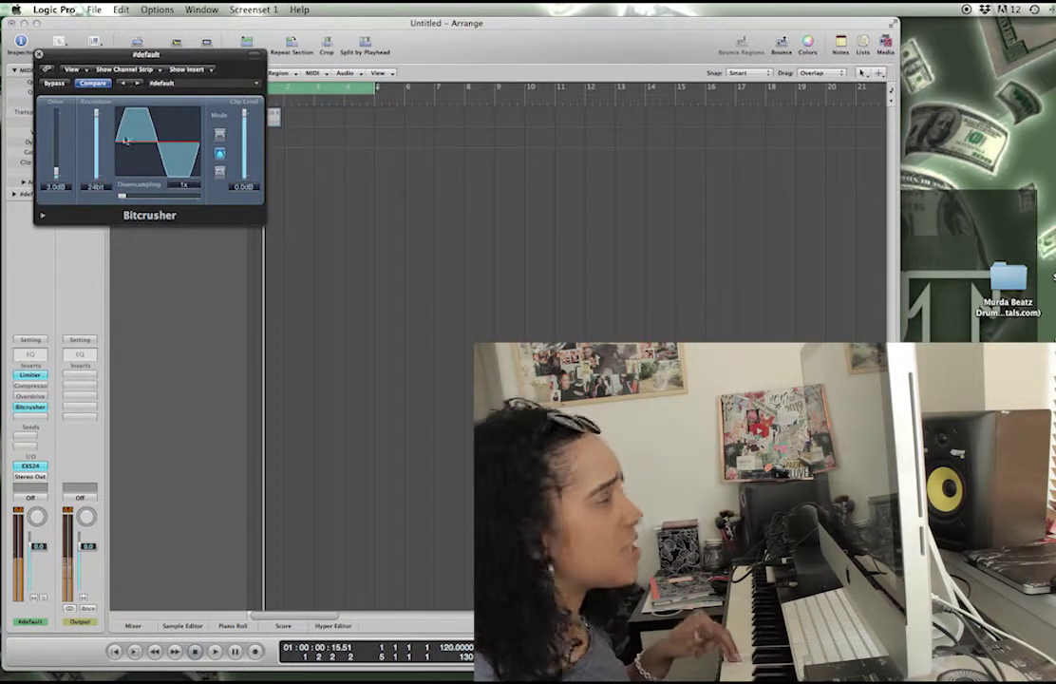
{"action": "mouse_move", "coordinate": [58, 169]}
{"action": "left_mouse_down"}
{"action": "mouse_move", "coordinate": [55, 158]}
{"action": "mouse_move", "coordinate": [56, 175]}
{"action": "left_mouse_up"}
{"action": "left_click_drag", "start_coordinate": [121, 196], "coordinate": [148, 196]}
{"action": "left_click_drag", "start_coordinate": [56, 175], "coordinate": [60, 159]}
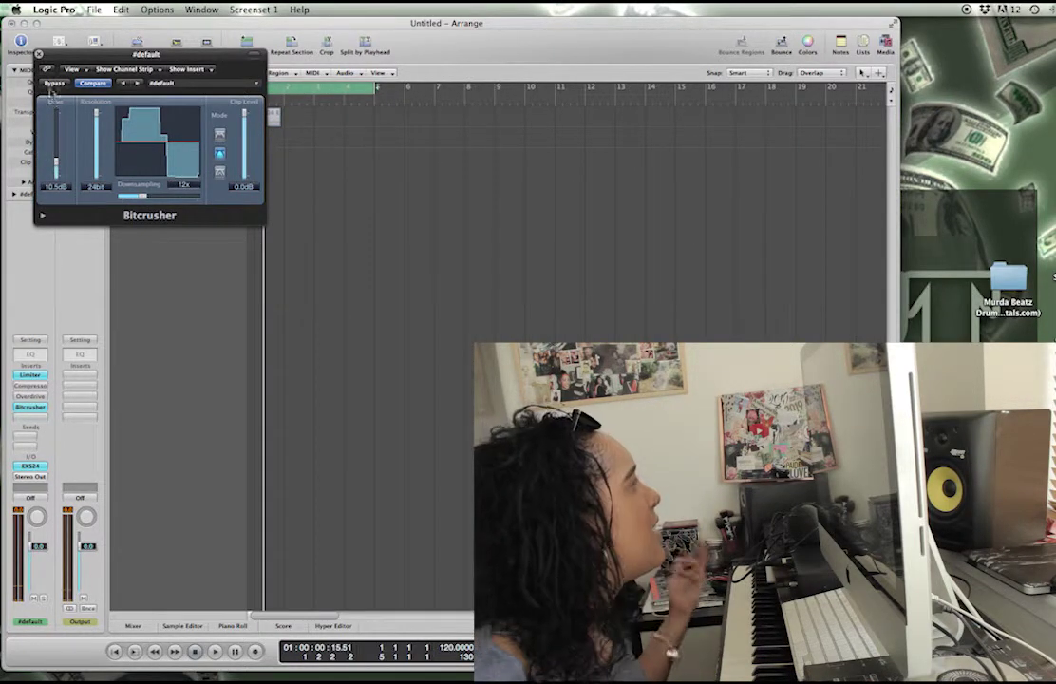
{"action": "left_click", "coordinate": [38, 54]}
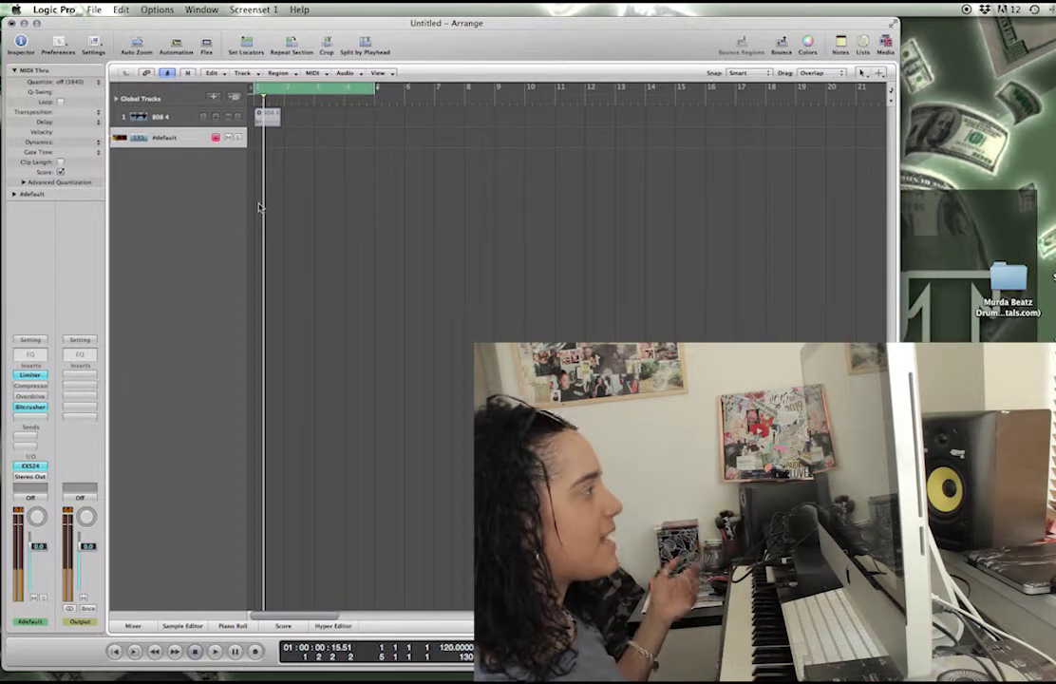
{"action": "left_click", "coordinate": [34, 409], "text": "alt"}
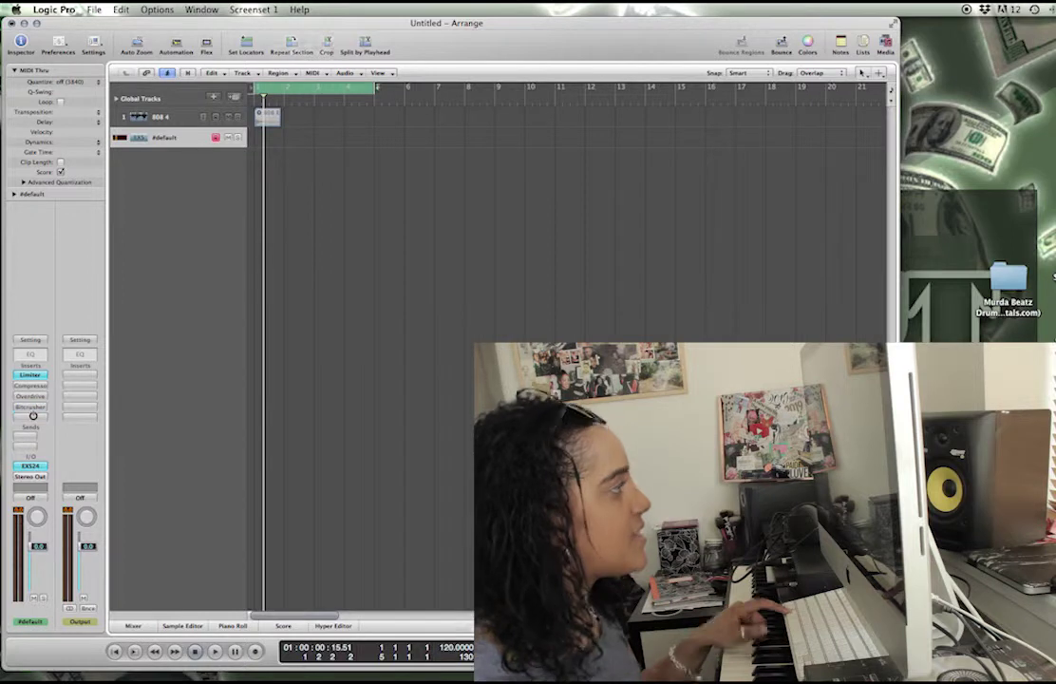